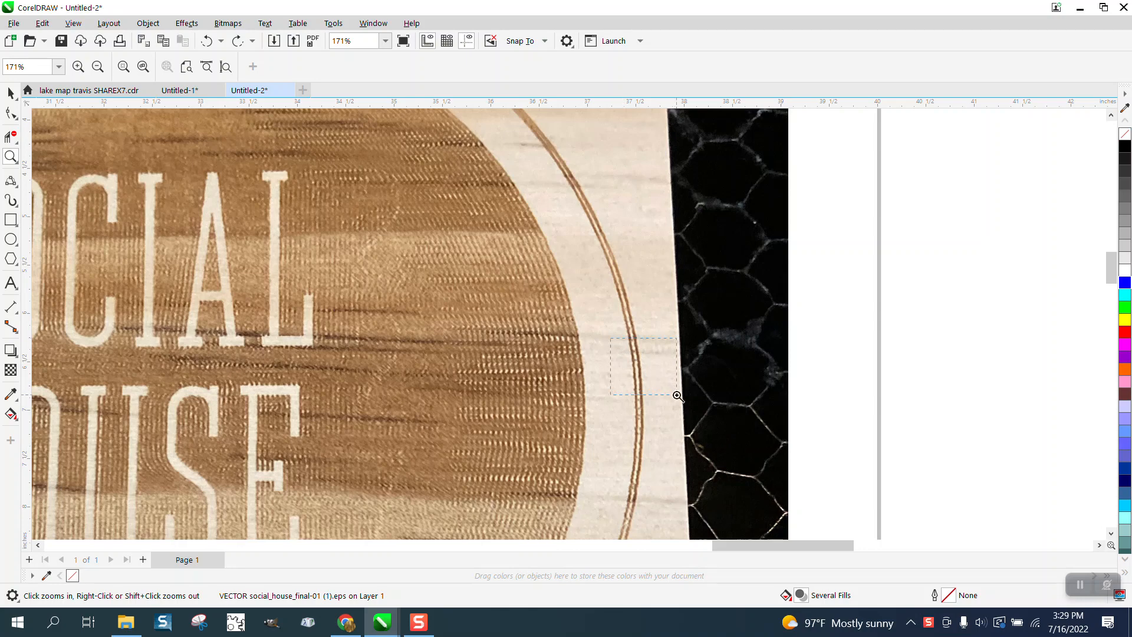
# Examine the engraved rings and lettering in the wood sign photo, and compare them with the vector Social House logo.
pyautogui.scroll(-1, 518, 322)
pyautogui.scroll(-3, 519, 322)
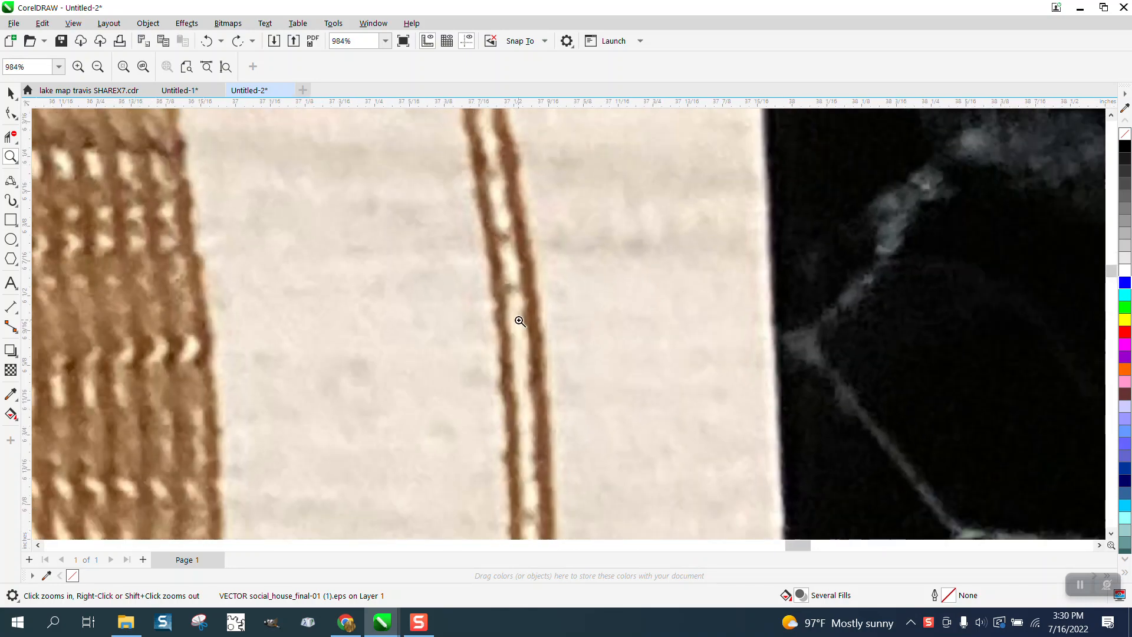
pyautogui.scroll(-4, 374, 319)
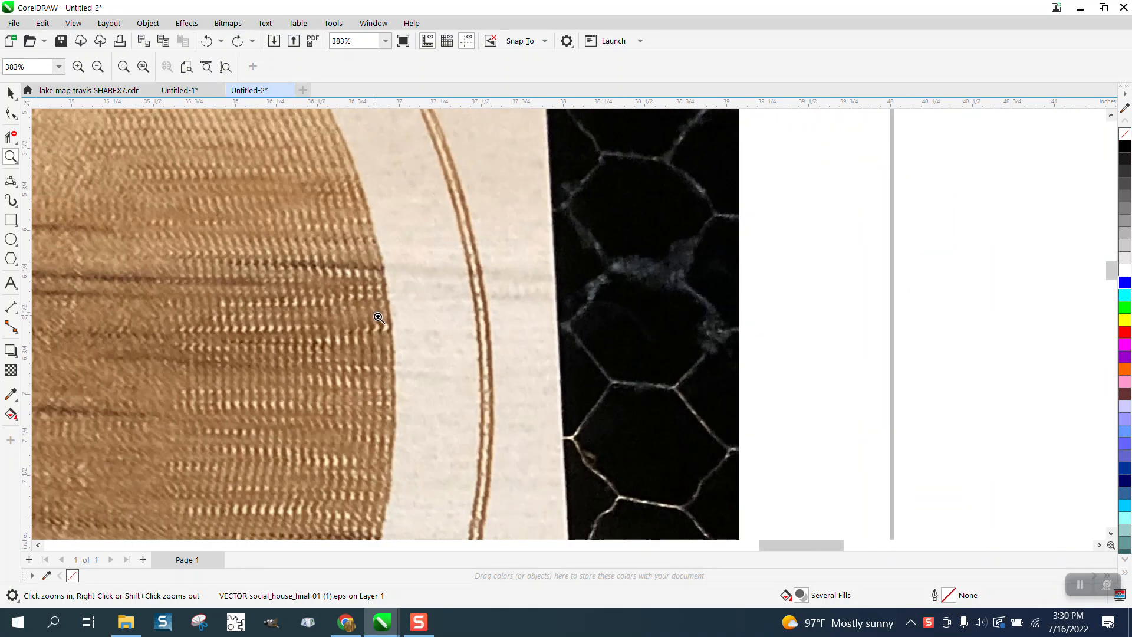
pyautogui.scroll(-1, 365, 305)
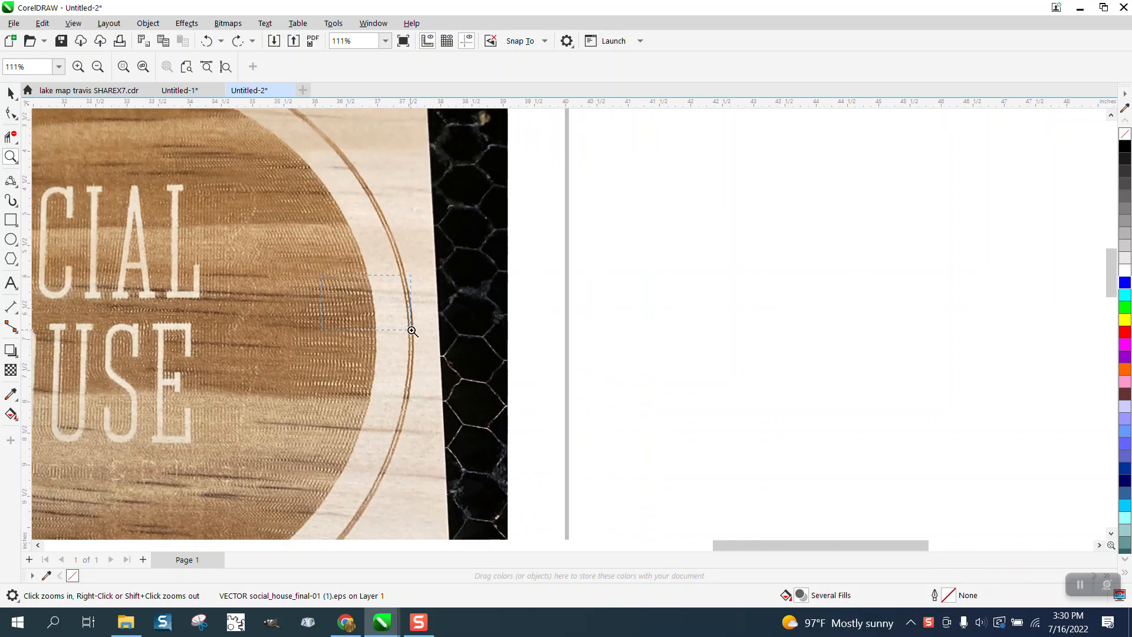
pyautogui.scroll(3, 413, 328)
pyautogui.scroll(-3, 463, 331)
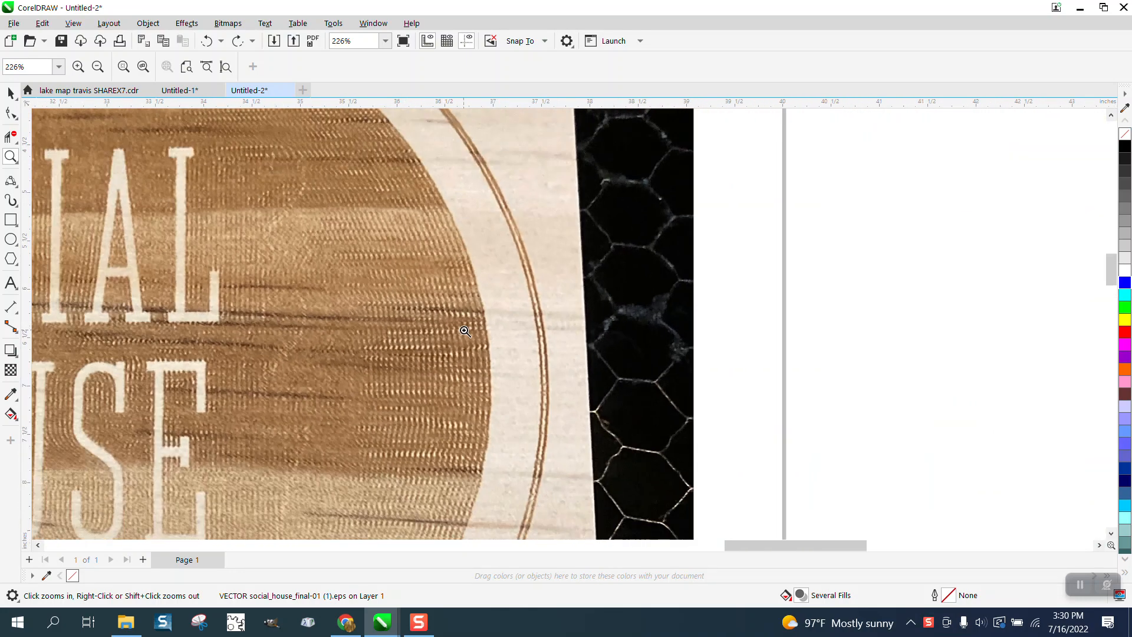
pyautogui.scroll(-2, 465, 332)
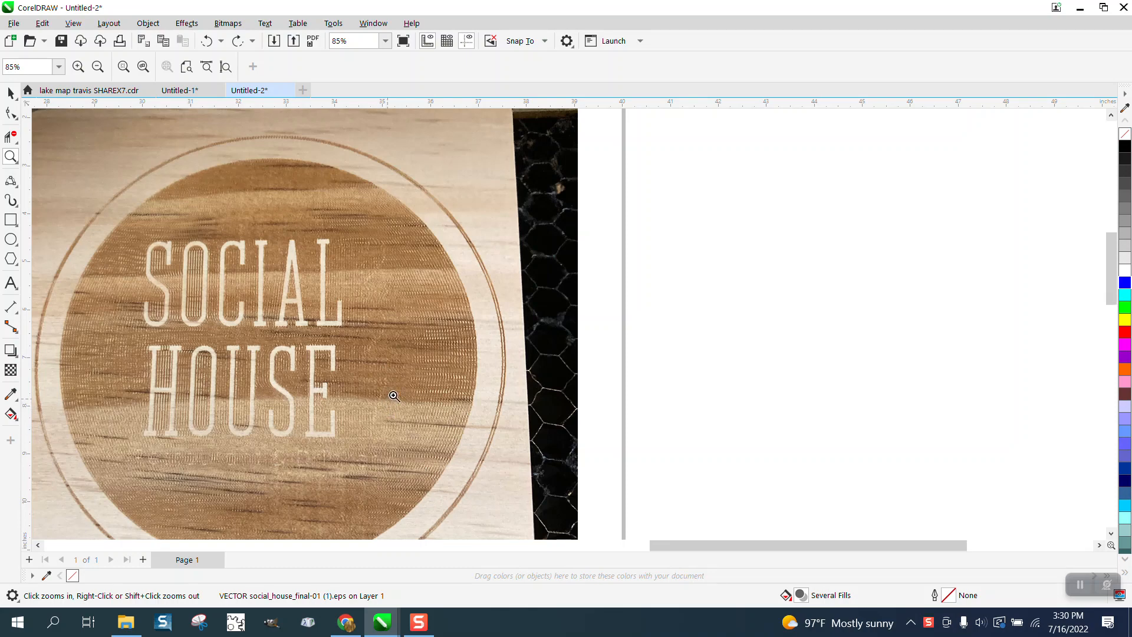
pyautogui.scroll(-2, 442, 389)
pyautogui.scroll(-1, 450, 379)
pyautogui.moveTo(126, 371); pyautogui.dragTo(221, 441)
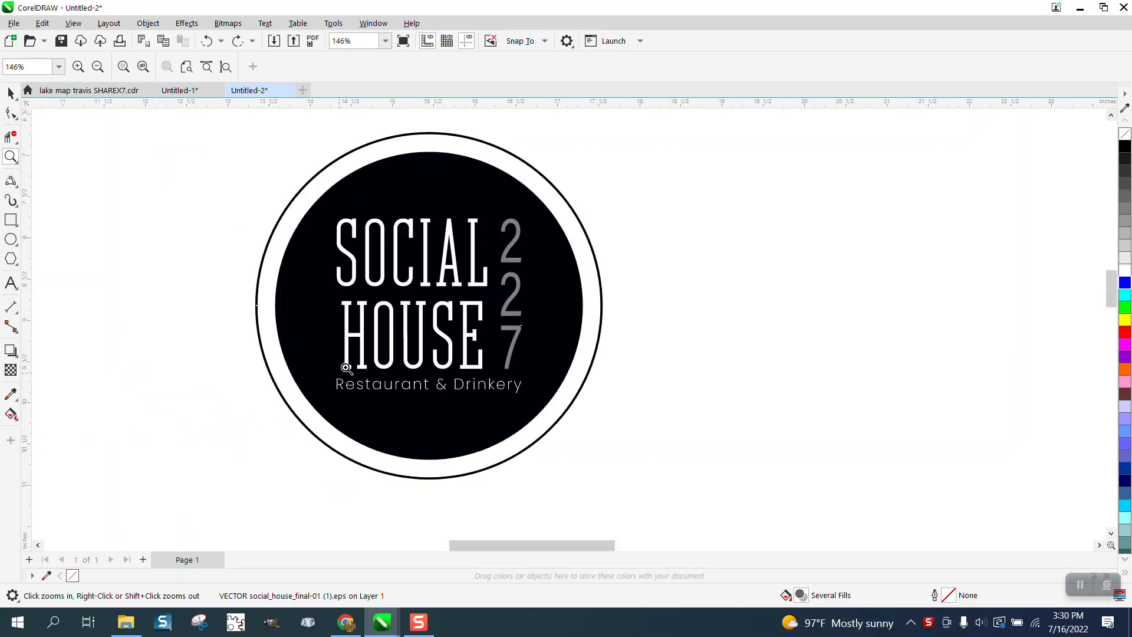
# Select the whole vector Social House logo to inspect it as one object.
pyautogui.doubleClick(10, 93)
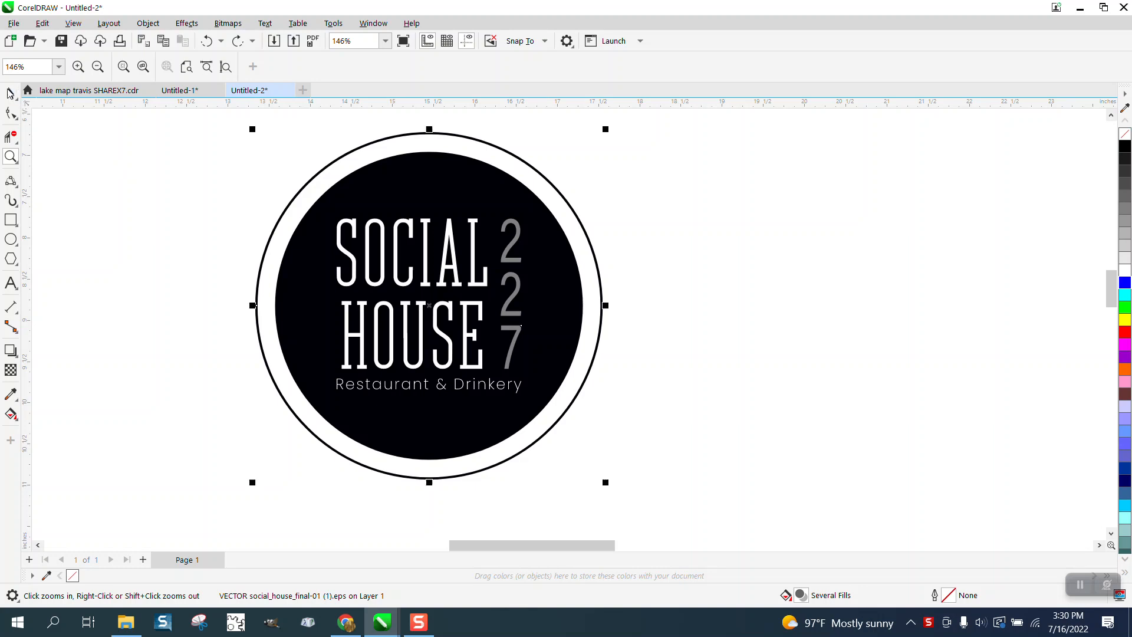
pyautogui.click(616, 221)
pyautogui.click(582, 222)
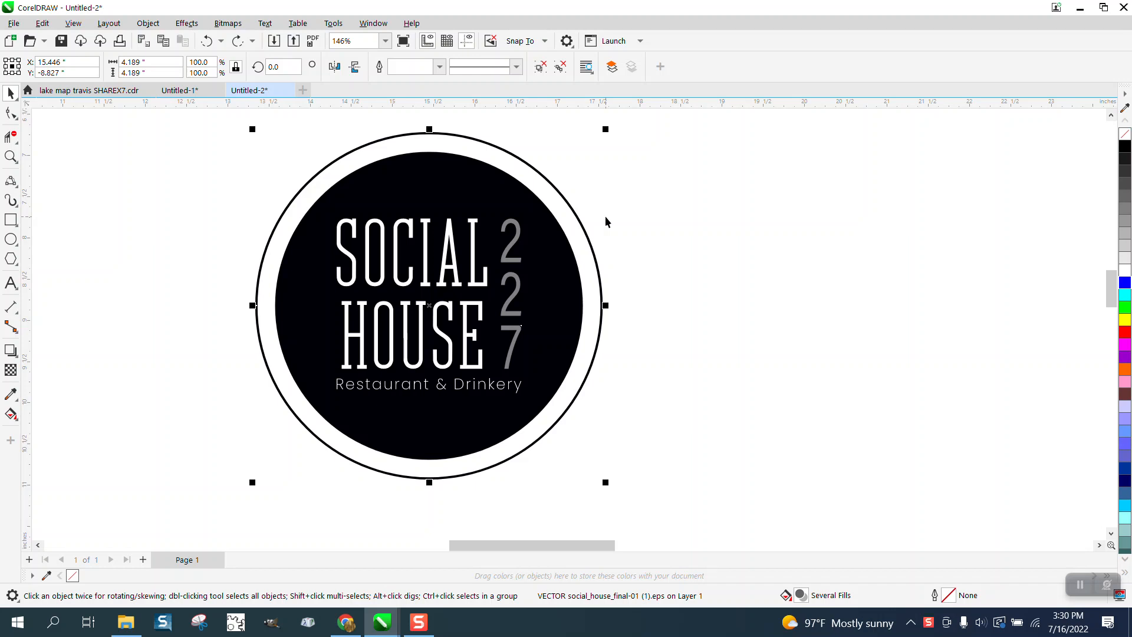
pyautogui.scroll(-1, 307, 255)
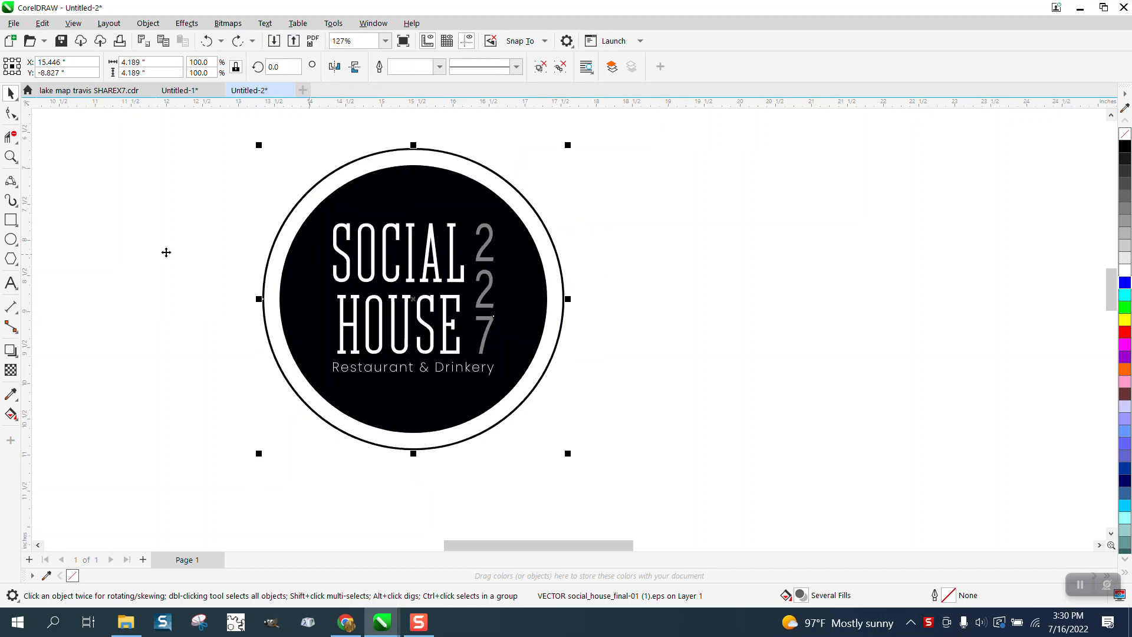
# Draw a rectangle about 5.56 by 4.44 inches over the logo, with a red outline and yellow fill.
pyautogui.click(10, 220)
pyautogui.moveTo(226, 146)
pyautogui.mouseDown()
pyautogui.moveTo(430, 334)
pyautogui.moveTo(625, 464)
pyautogui.mouseUp()
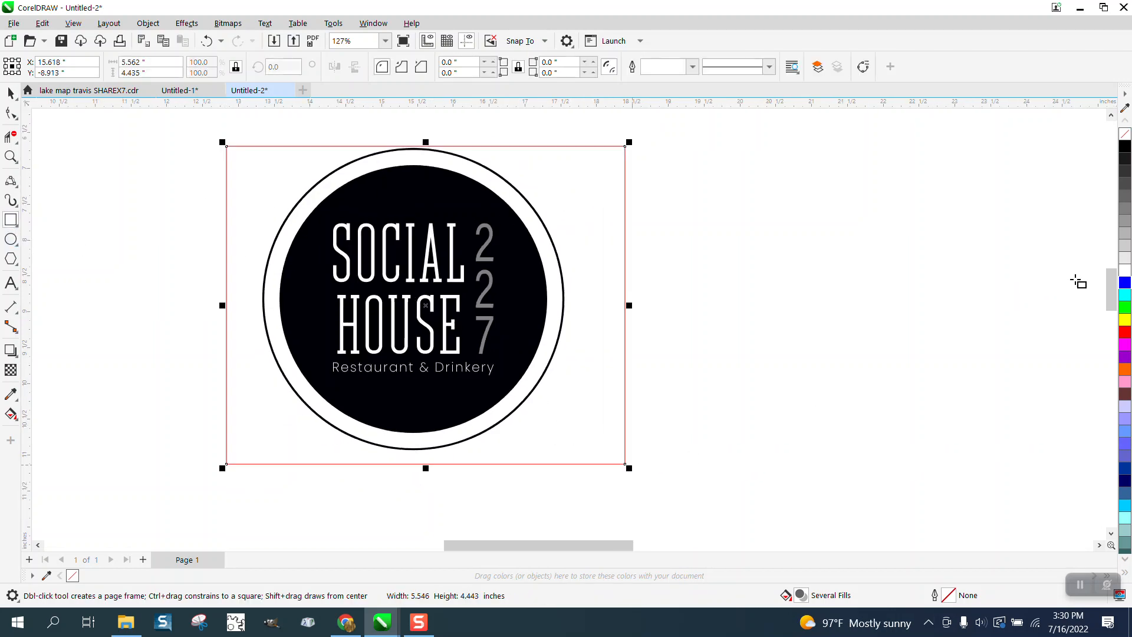
pyautogui.rightClick(1125, 330)
pyautogui.click(1126, 319)
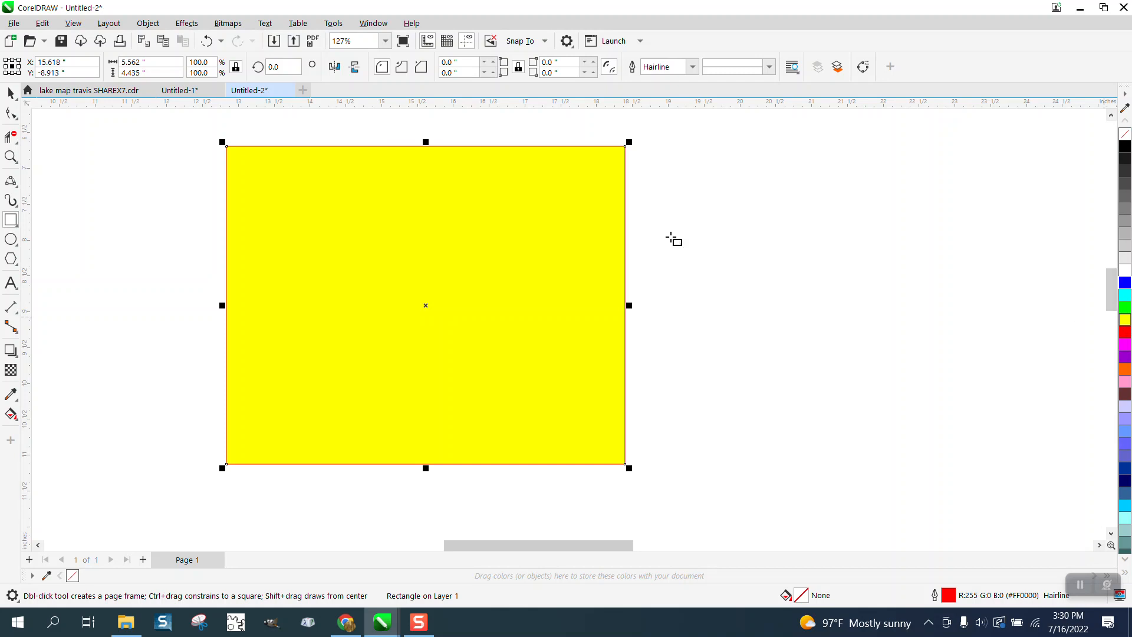
# Send the yellow rectangle behind the logo to check what shows through, and delete it.
pyautogui.click(156, 25)
pyautogui.moveTo(180, 260)
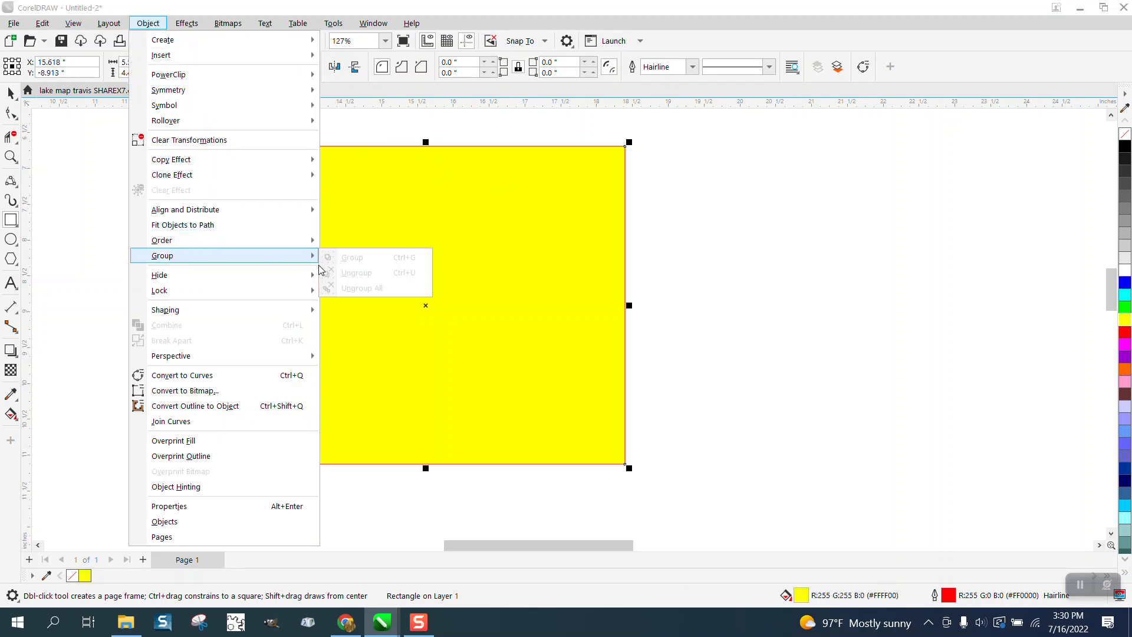
pyautogui.moveTo(200, 243)
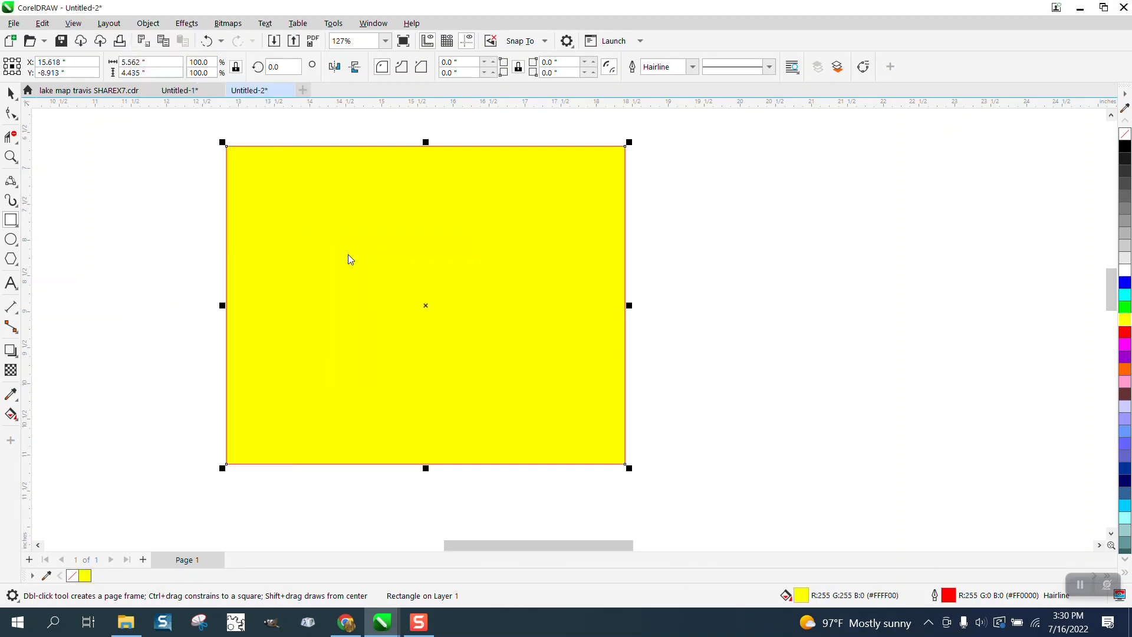
pyautogui.click(349, 257)
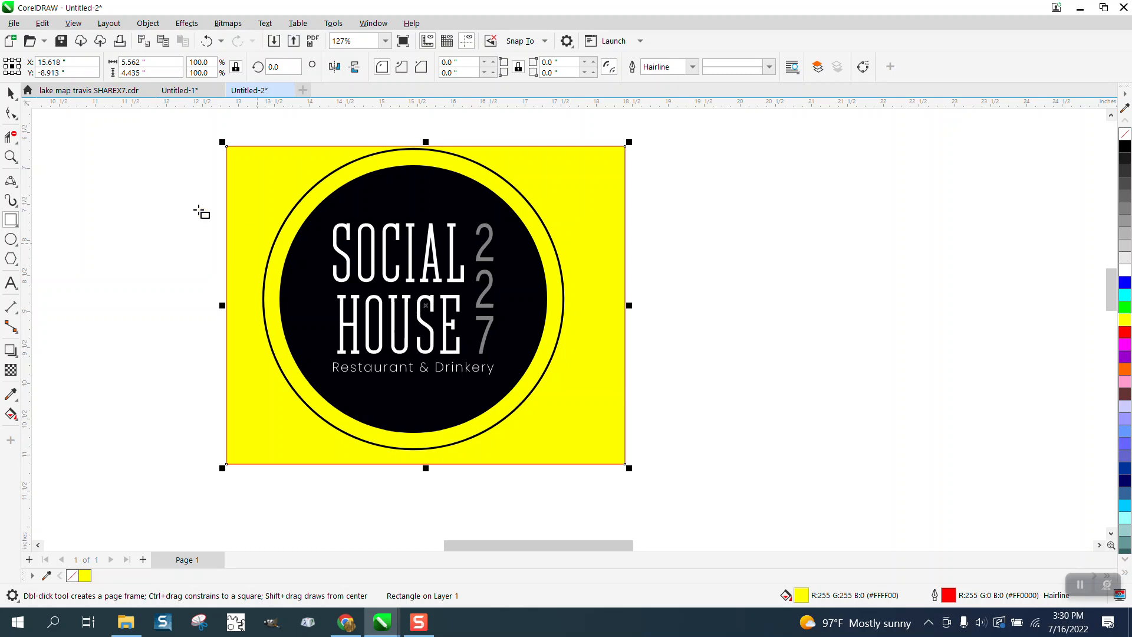
pyautogui.click(12, 93)
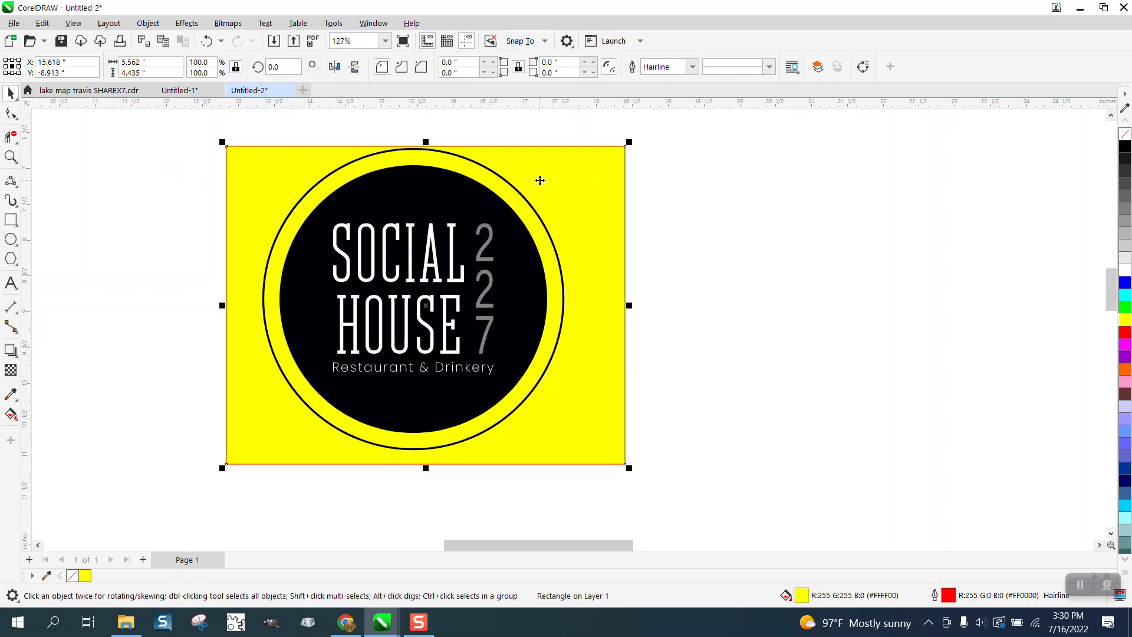
pyautogui.press('Delete')
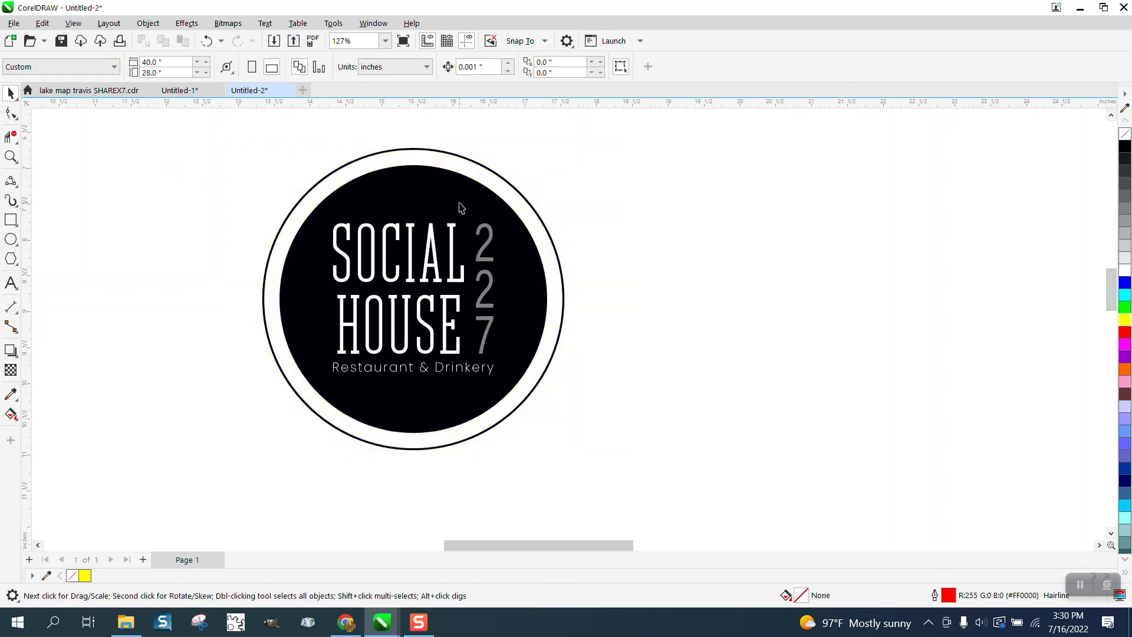
# Ungroup the vector Social House logo into separate objects.
pyautogui.click(451, 229)
pyautogui.click(148, 23)
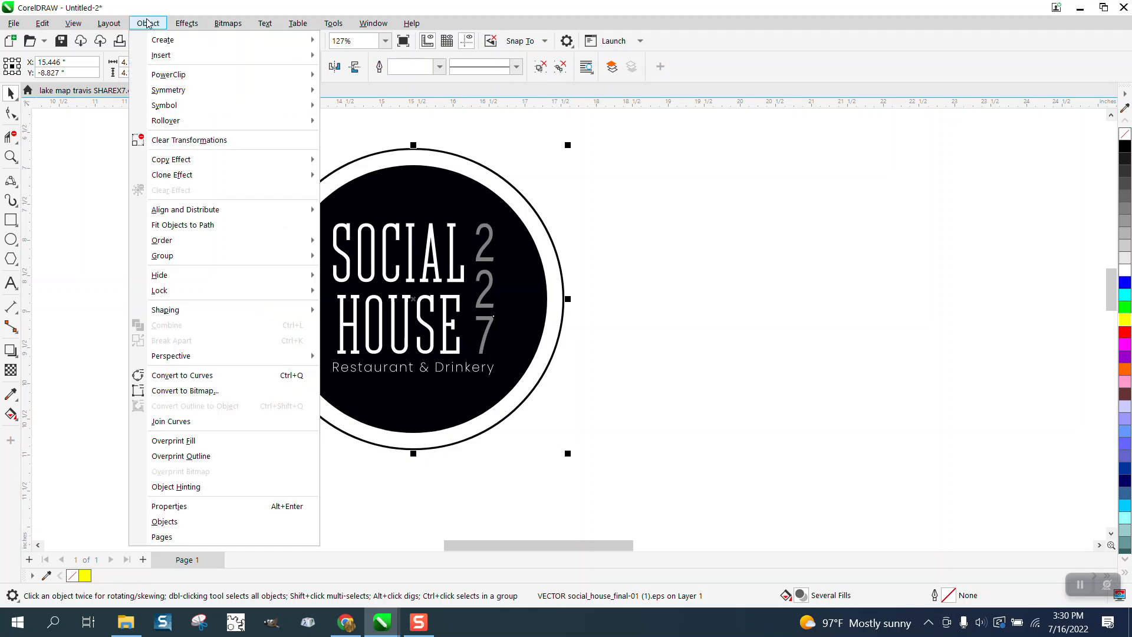
pyautogui.click(341, 273)
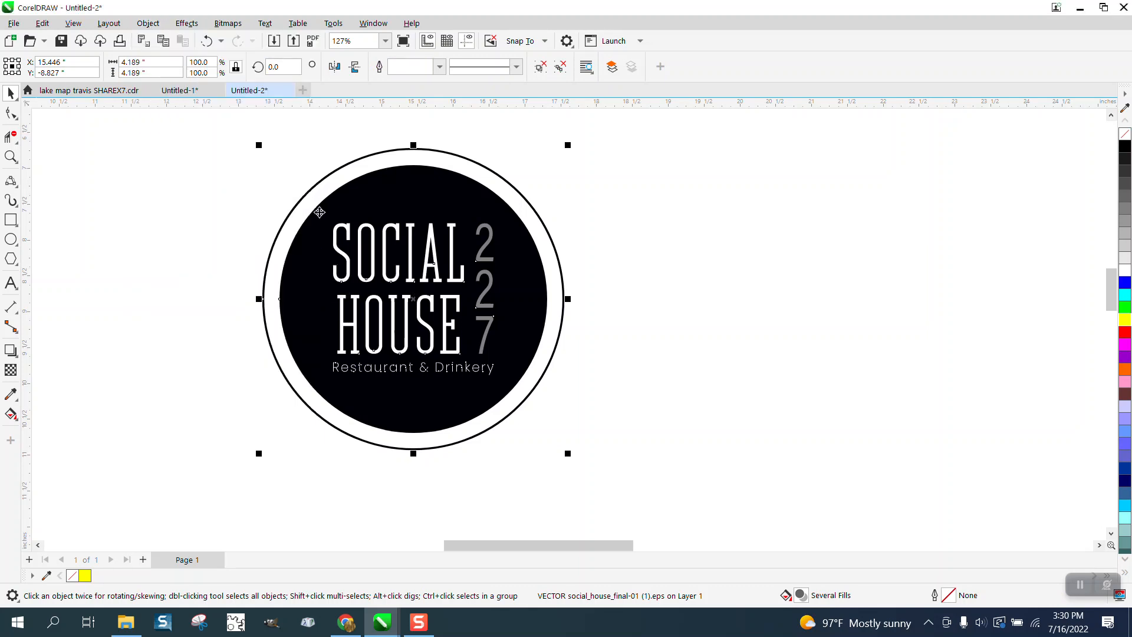
# Select the letters S and L and the black disc one by one to check that they are separate objects.
pyautogui.click(291, 150)
pyautogui.click(344, 230)
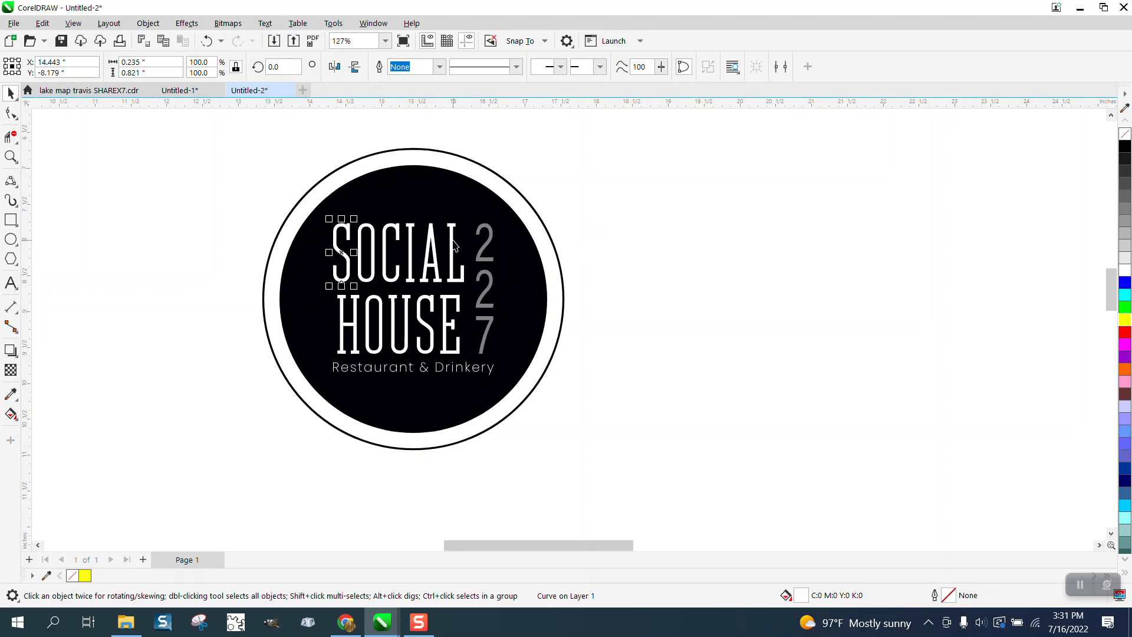
pyautogui.moveTo(454, 244); pyautogui.dragTo(451, 239)
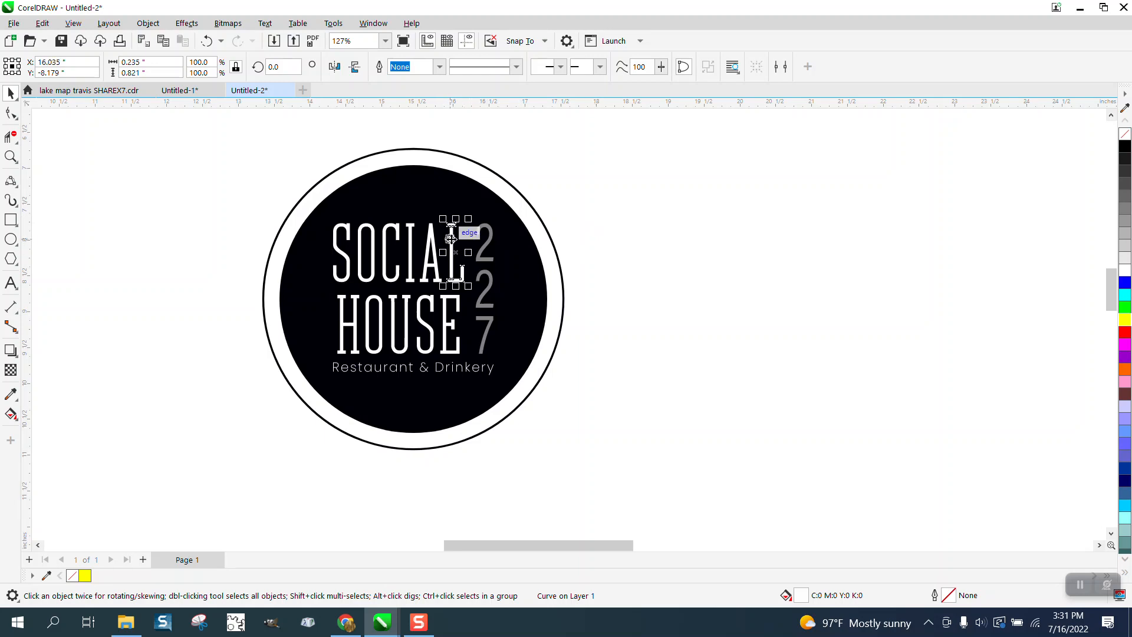
pyautogui.click(448, 200)
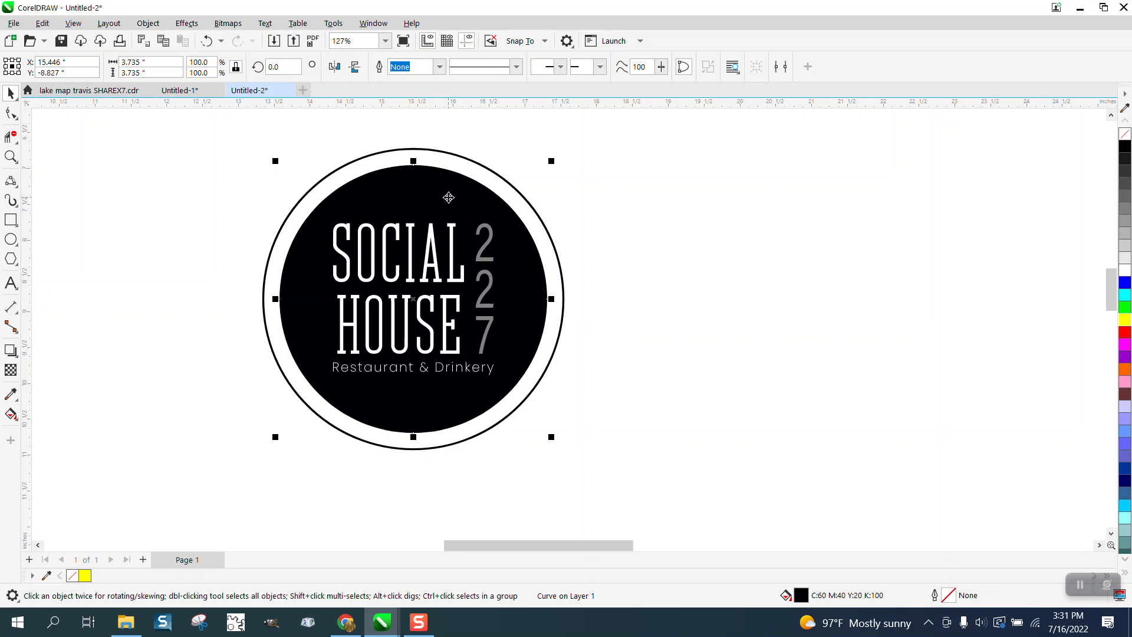
# Set the nudge distance to 4 inches and nudge the black disc once to the right, out of the outer ring.
pyautogui.click(592, 177)
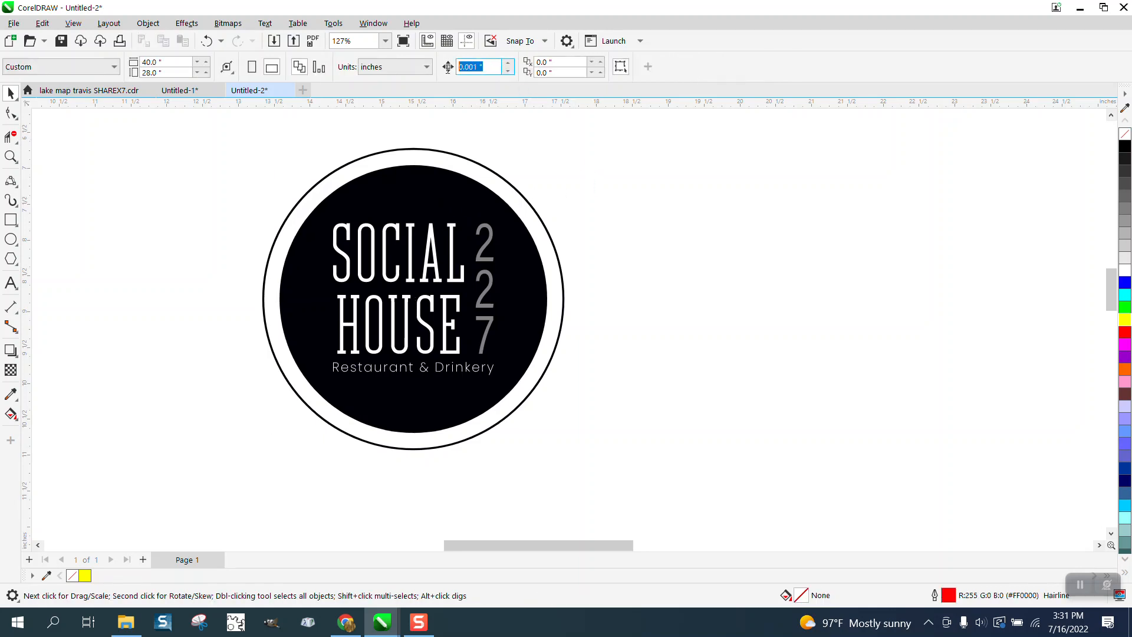
pyautogui.write('4')
pyautogui.click(518, 250)
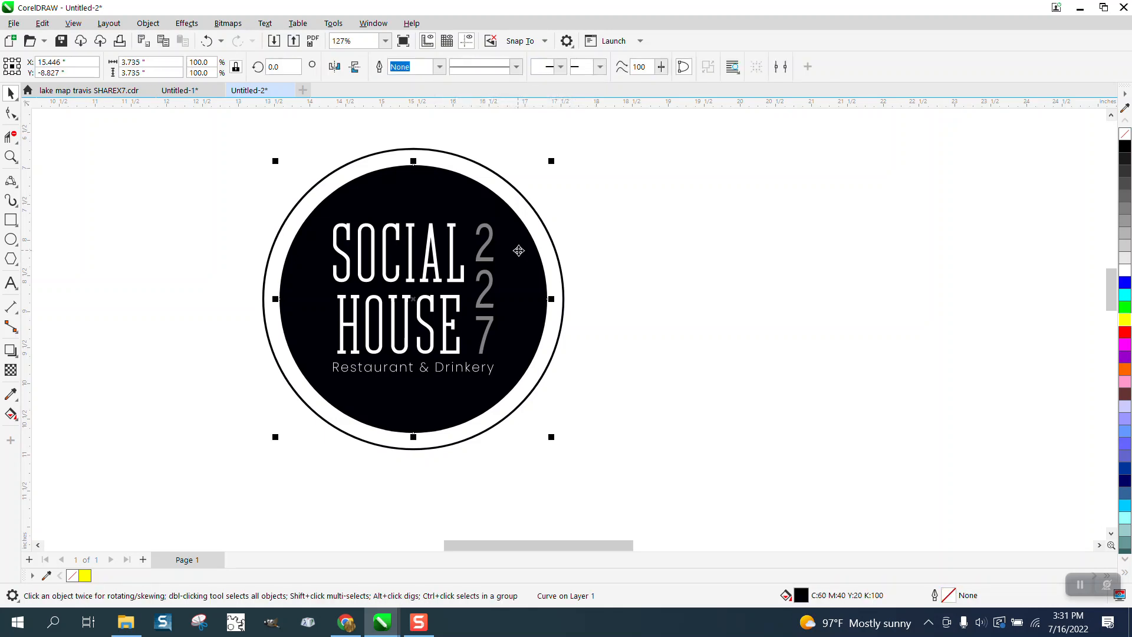
pyautogui.press('Right')
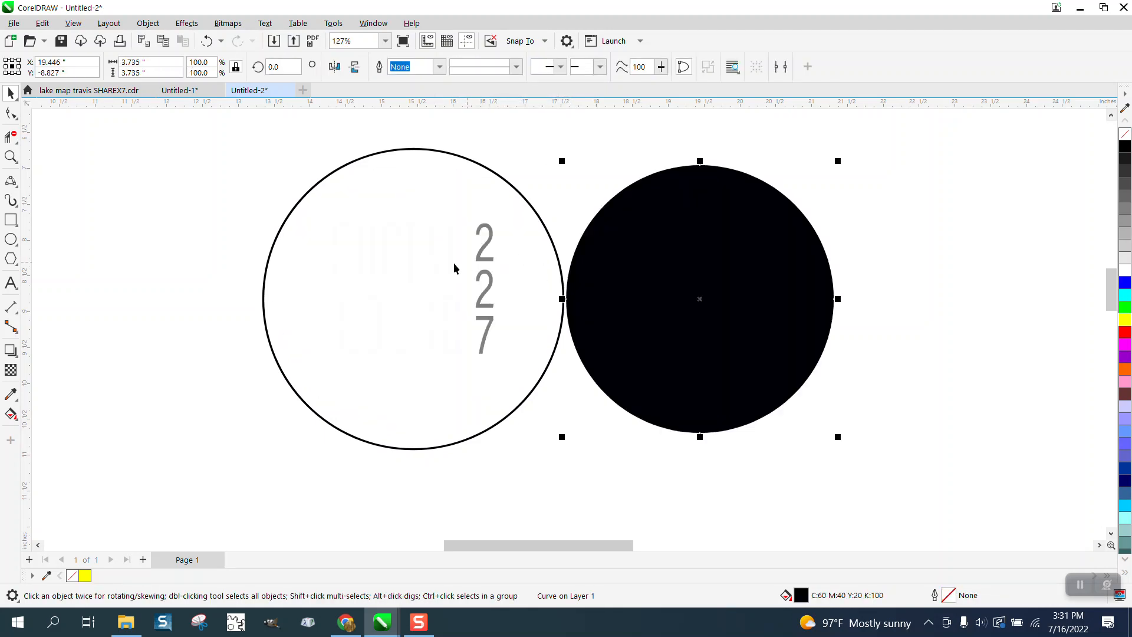
# Select the white SOCIAL HOUSE and Restaurant & Drink lettering left inside the ring, remove its fill and give it a red outline.
pyautogui.moveTo(268, 161); pyautogui.dragTo(478, 405)
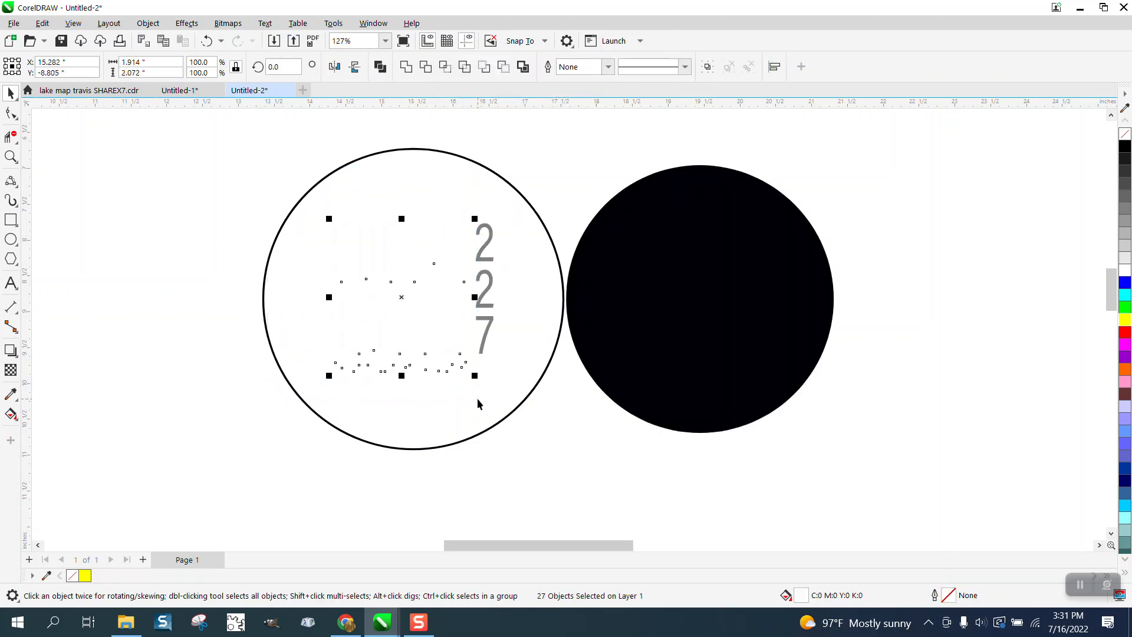
pyautogui.press('Right')
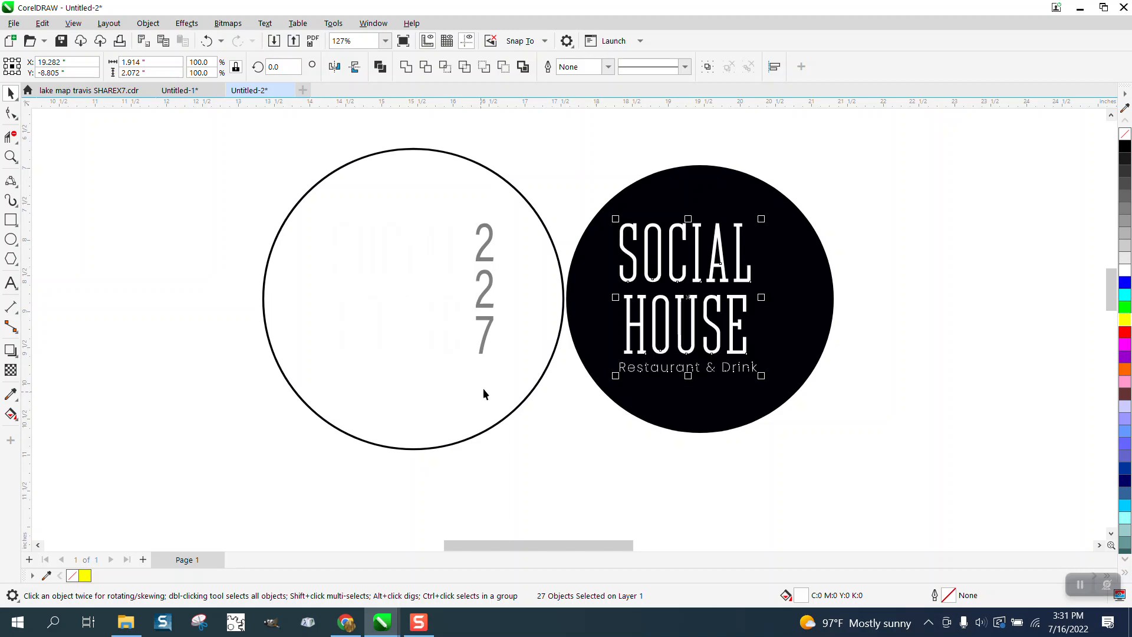
pyautogui.press('Left')
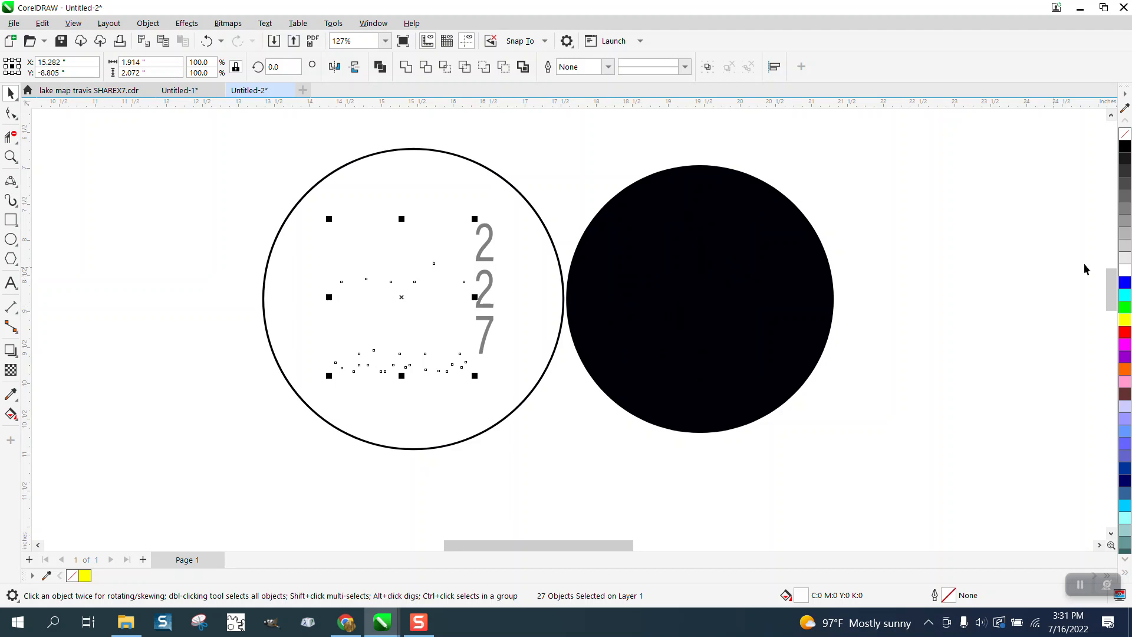
pyautogui.click(1126, 139)
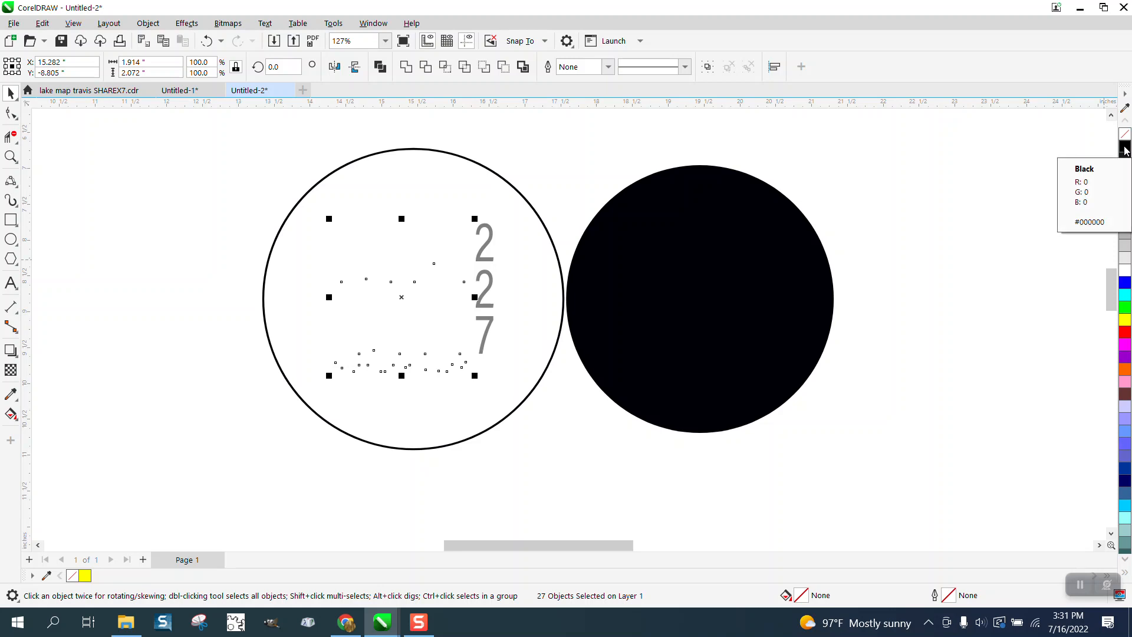
pyautogui.rightClick(1126, 334)
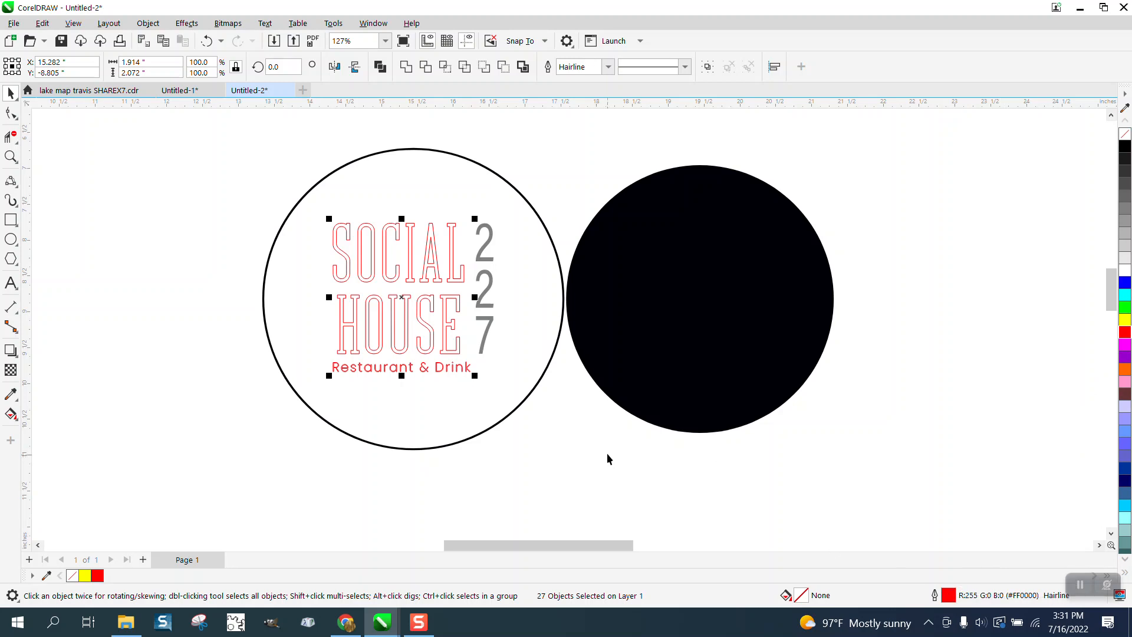
# Remove the fill from the 227 numerals and the remaining letters of Drinkery, and give them a red outline.
pyautogui.moveTo(536, 184); pyautogui.dragTo(504, 348)
pyautogui.moveTo(475, 389); pyautogui.dragTo(477, 385)
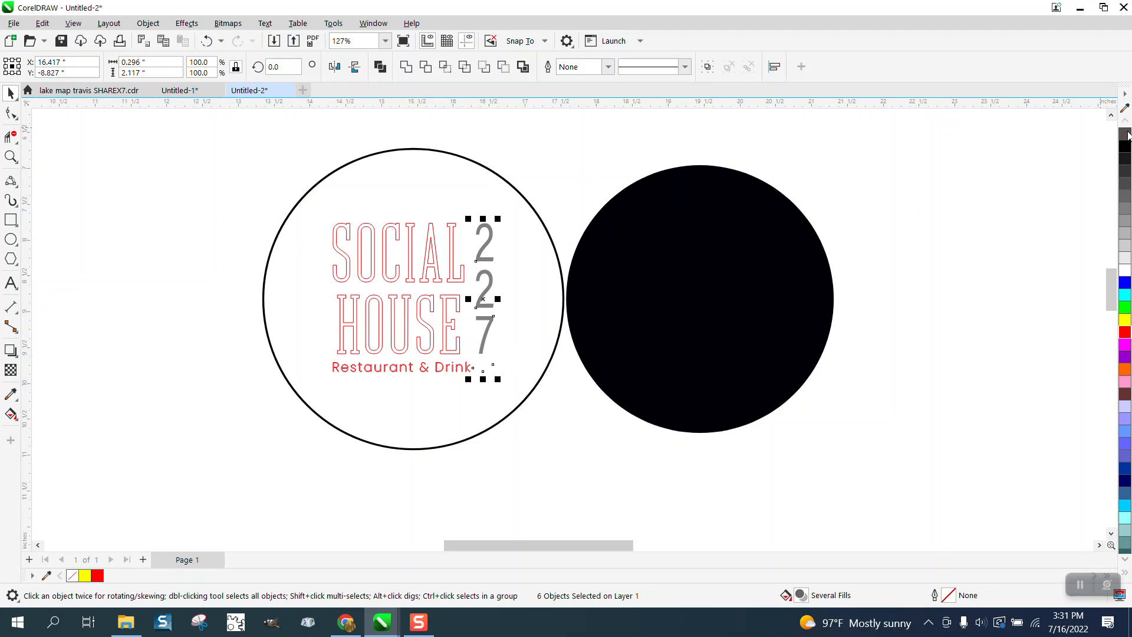
pyautogui.click(1126, 135)
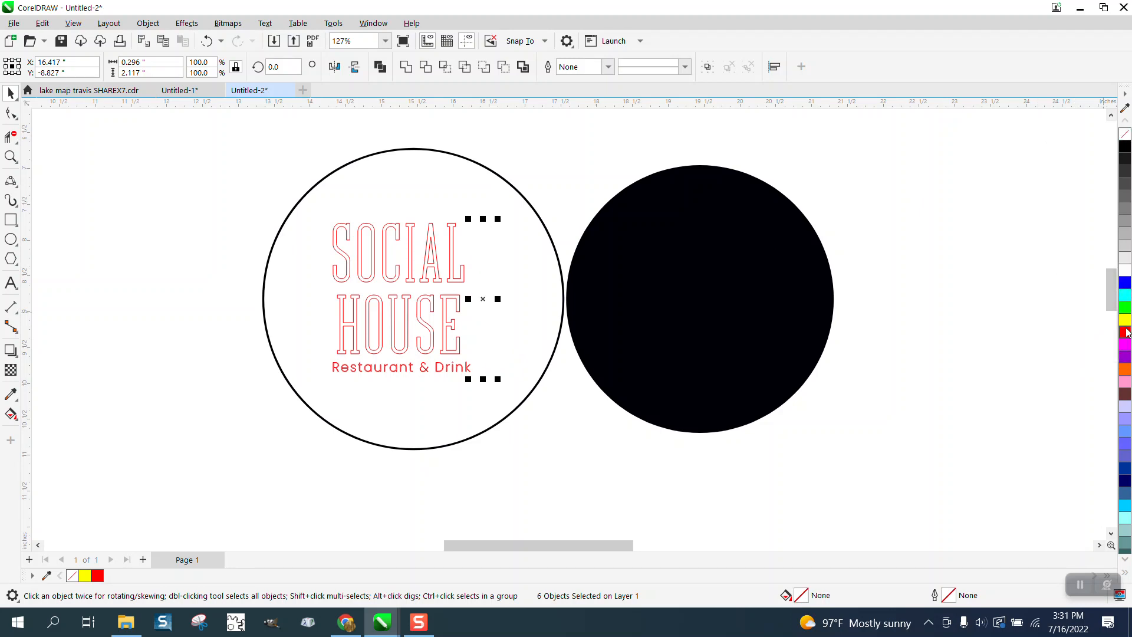
pyautogui.rightClick(1125, 331)
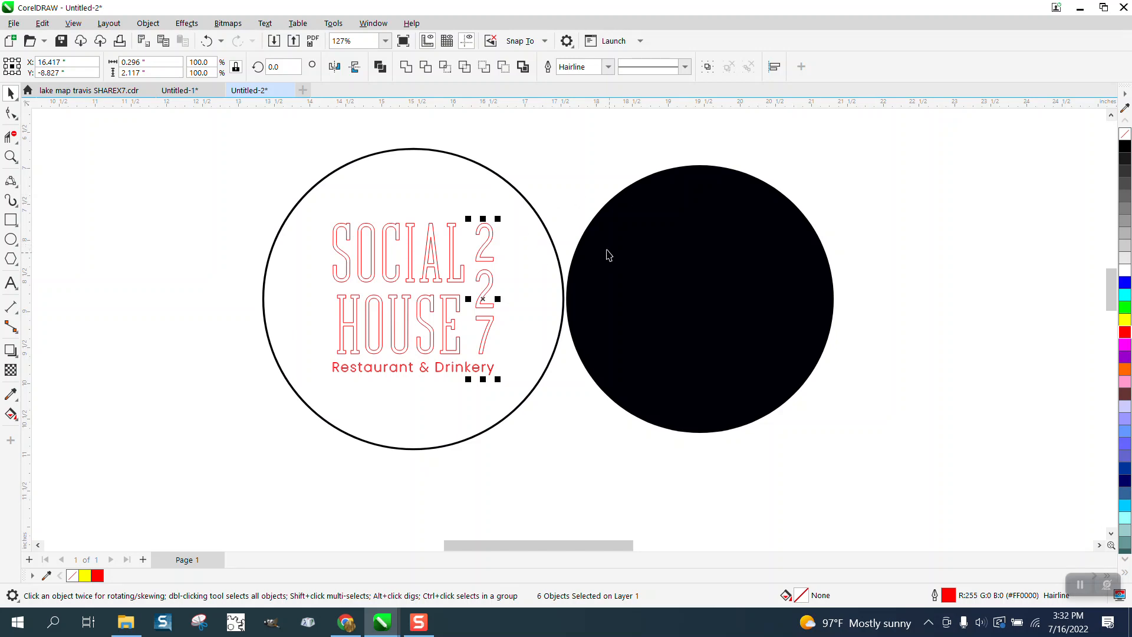
# Draw a yellow-filled rectangle about 6.78 by 4.39 inches over the ring and lettering, and send it behind the artwork.
pyautogui.click(10, 220)
pyautogui.moveTo(187, 147); pyautogui.dragTo(673, 462)
pyautogui.click(1124, 320)
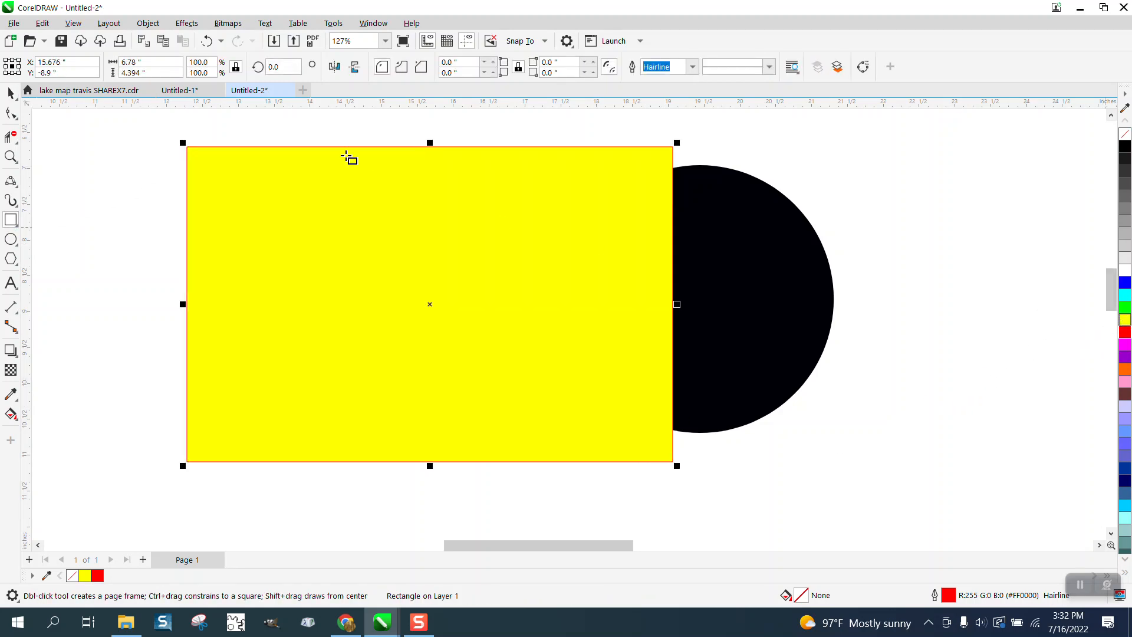
pyautogui.click(148, 23)
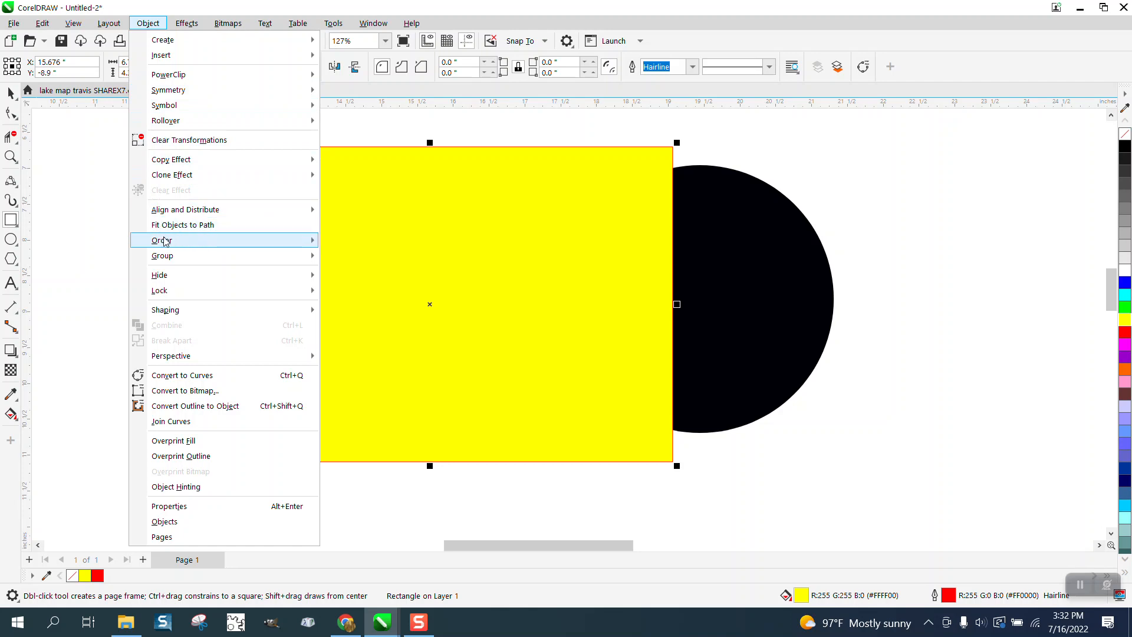
pyautogui.moveTo(177, 240)
pyautogui.click(363, 257)
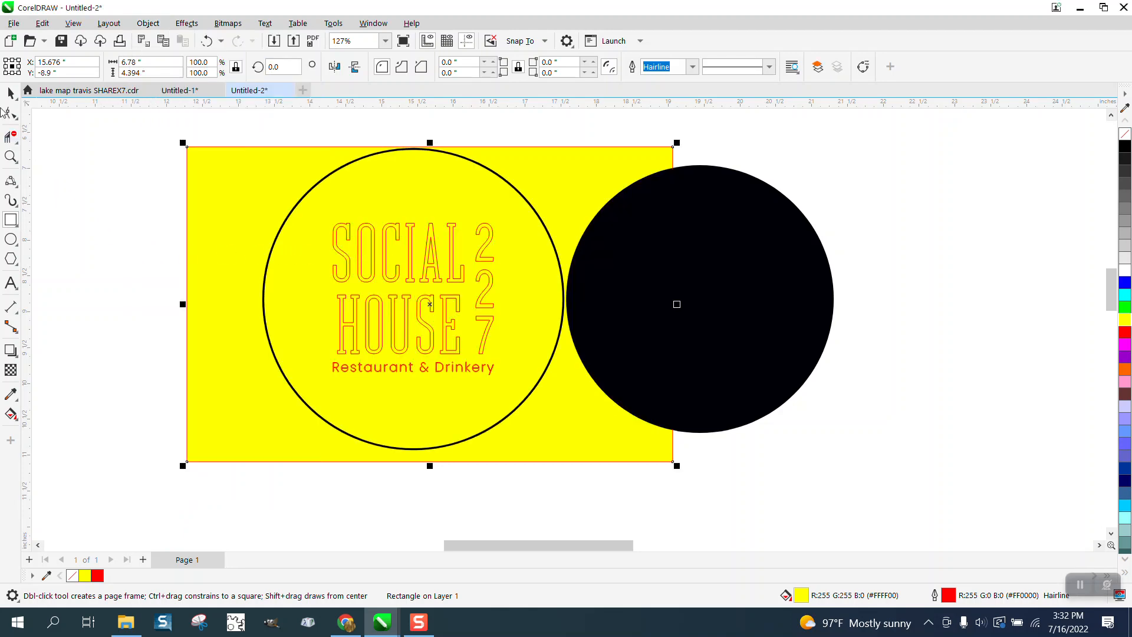
# Delete the yellow rectangle behind the ring and lettering.
pyautogui.click(11, 93)
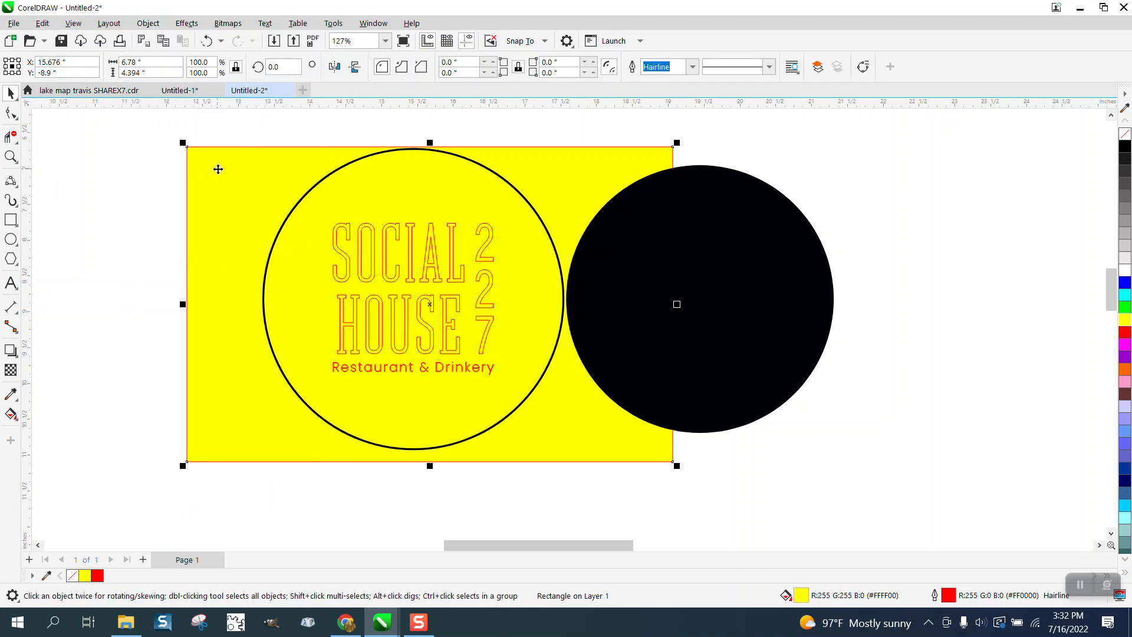
pyautogui.press('Delete')
# Turn the black disc into an unfilled circle with a black outline and nudge it 4 inches left, back inside the outer ring.
pyautogui.click(669, 239)
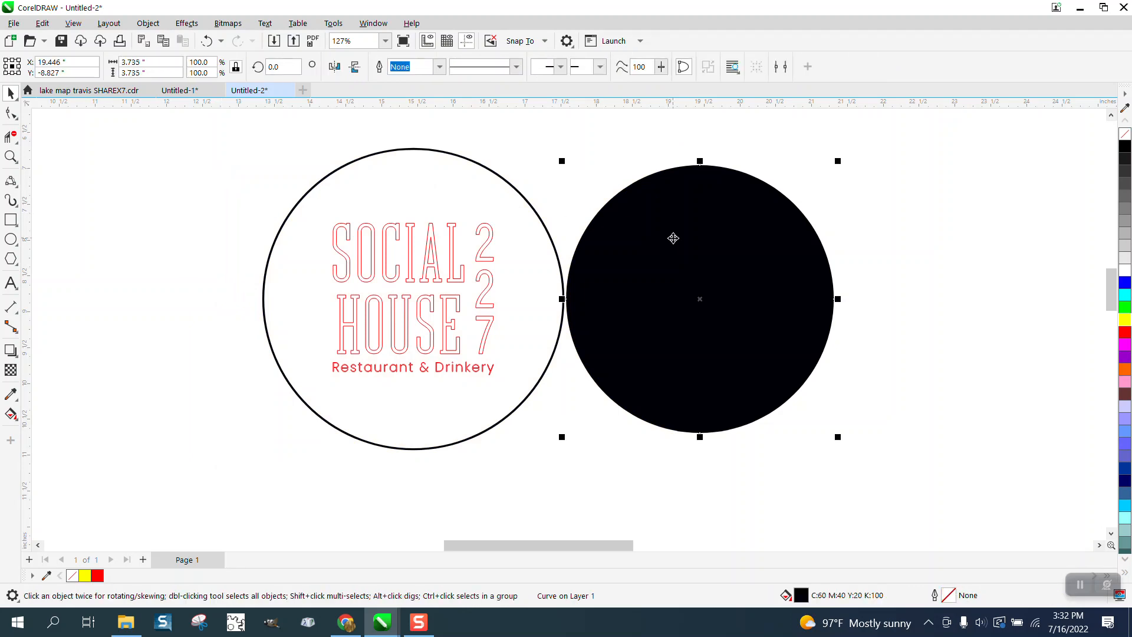
pyautogui.click(1125, 134)
pyautogui.rightClick(1124, 147)
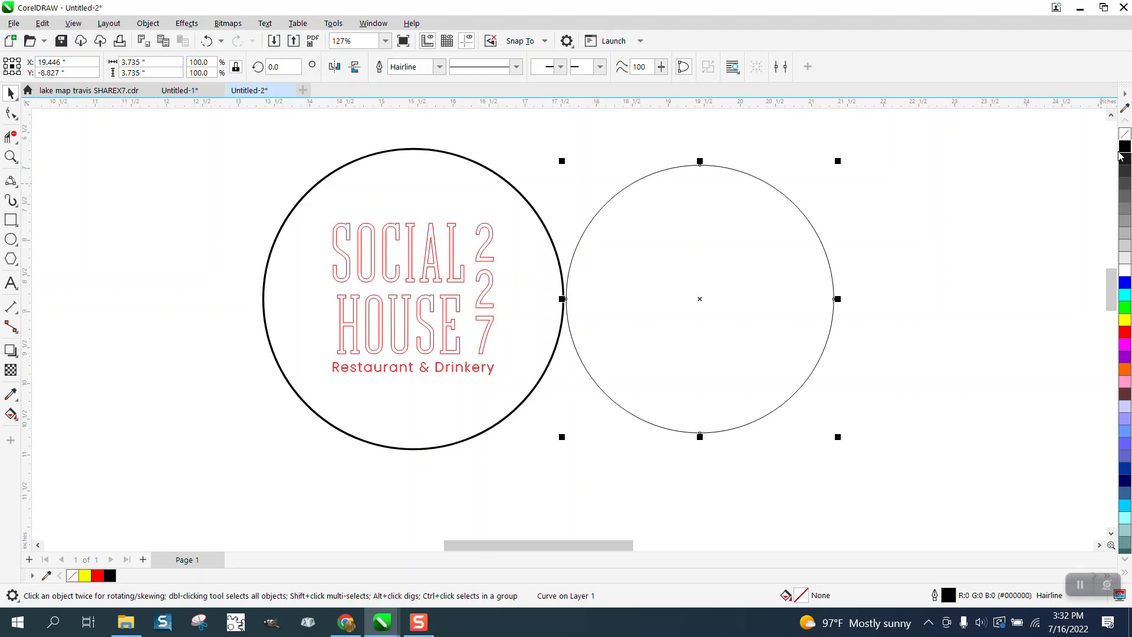
pyautogui.press('Left')
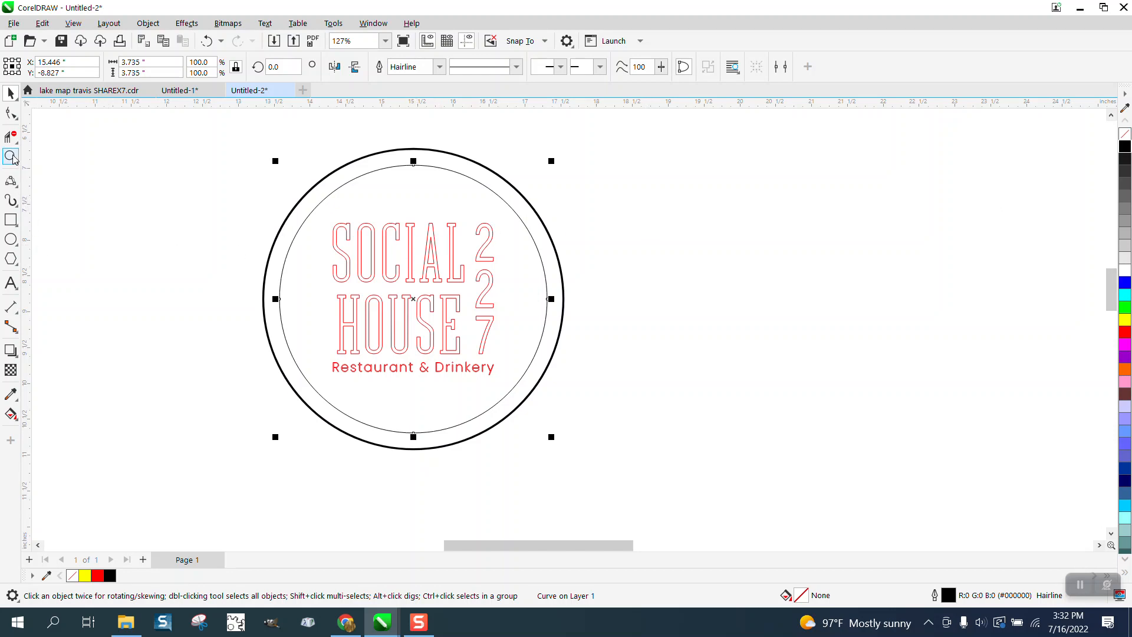
# Examine the two nested circles and the red-outlined Restaurant & Drinkery lettering up close.
pyautogui.click(11, 156)
pyautogui.moveTo(213, 144); pyautogui.dragTo(707, 503)
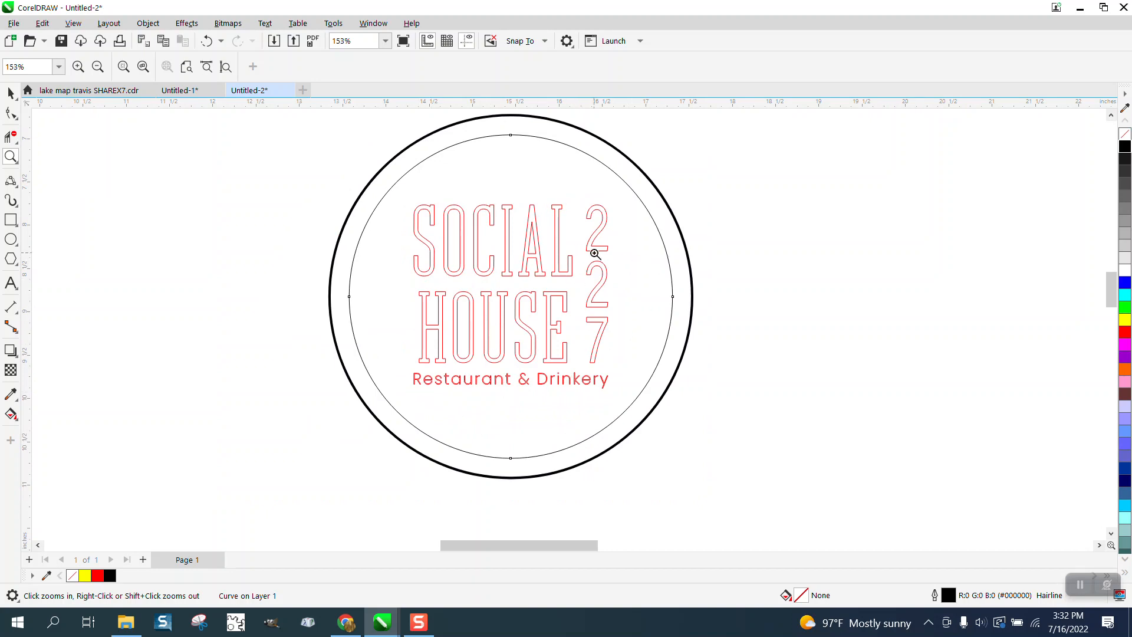
pyautogui.click(11, 92)
pyautogui.click(377, 313)
pyautogui.click(282, 360)
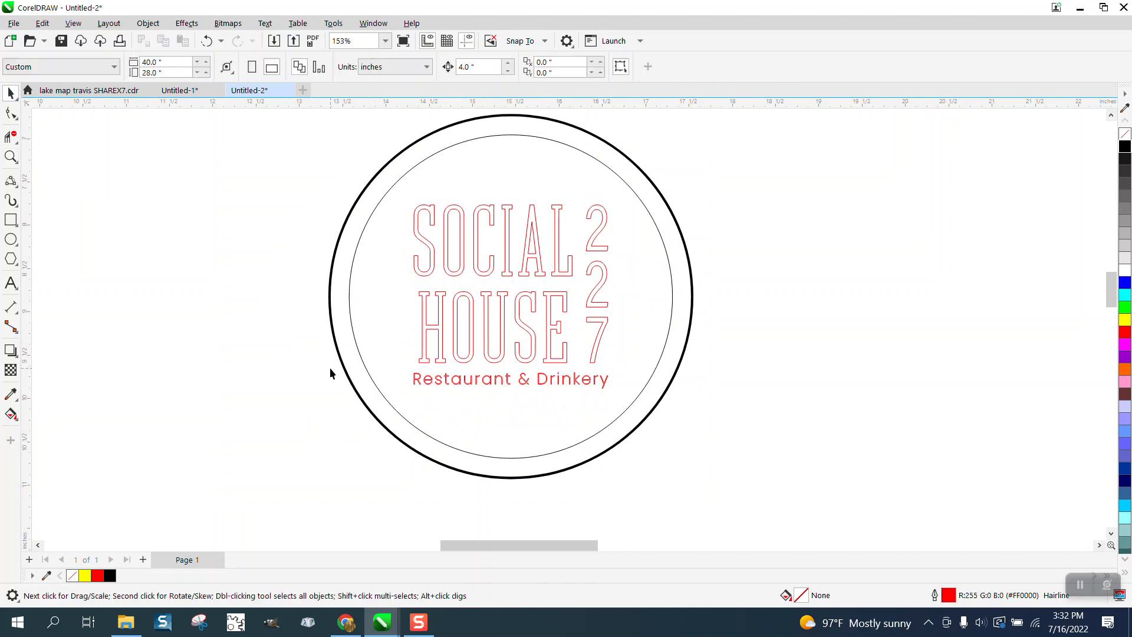
pyautogui.click(11, 156)
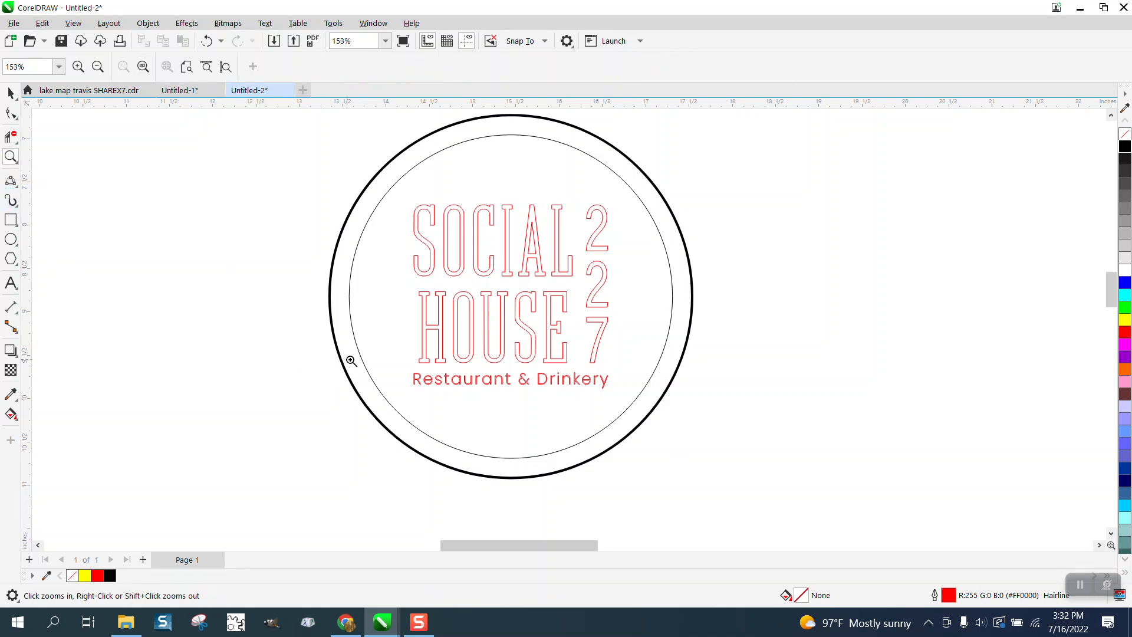
pyautogui.moveTo(354, 361); pyautogui.dragTo(694, 412)
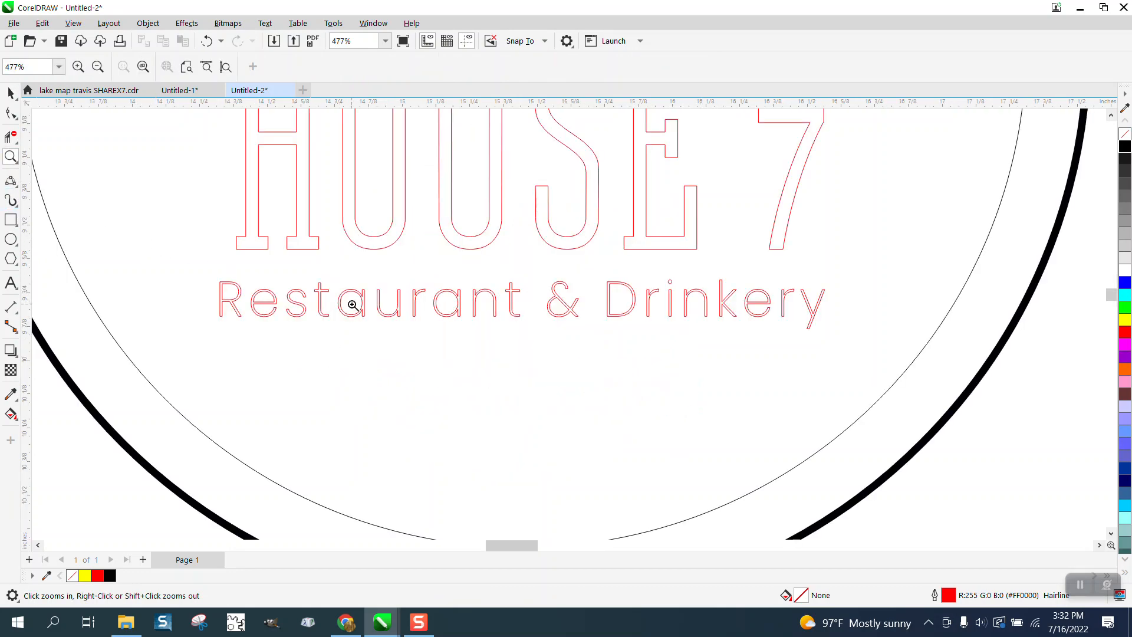
pyautogui.scroll(-1, 353, 302)
pyautogui.scroll(-2, 352, 302)
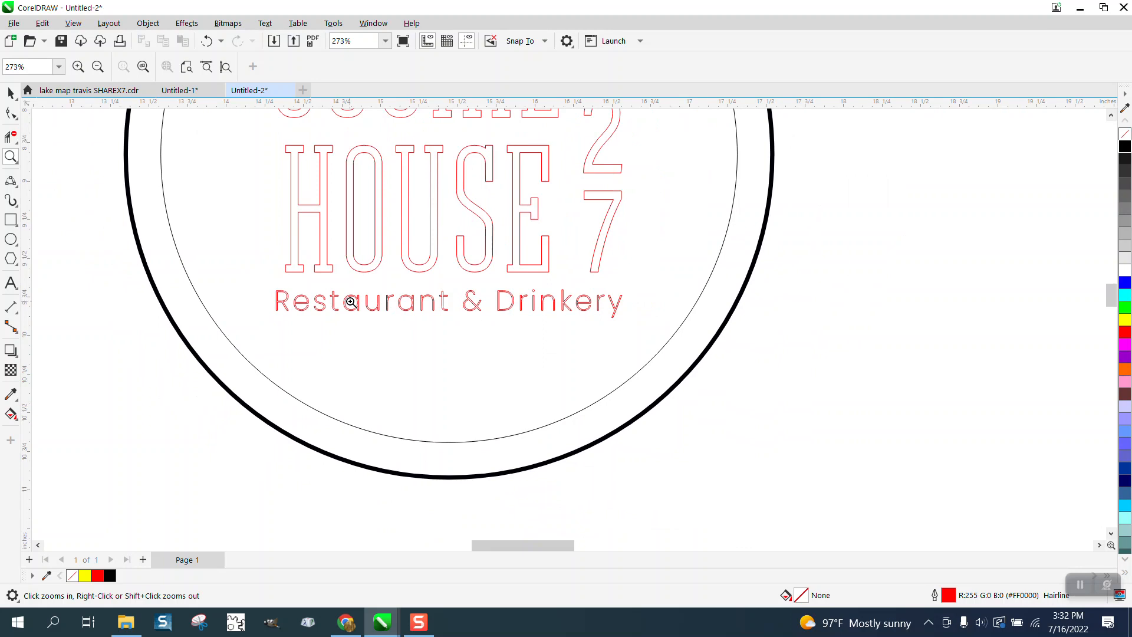
pyautogui.scroll(-1, 350, 302)
pyautogui.scroll(-1, 351, 302)
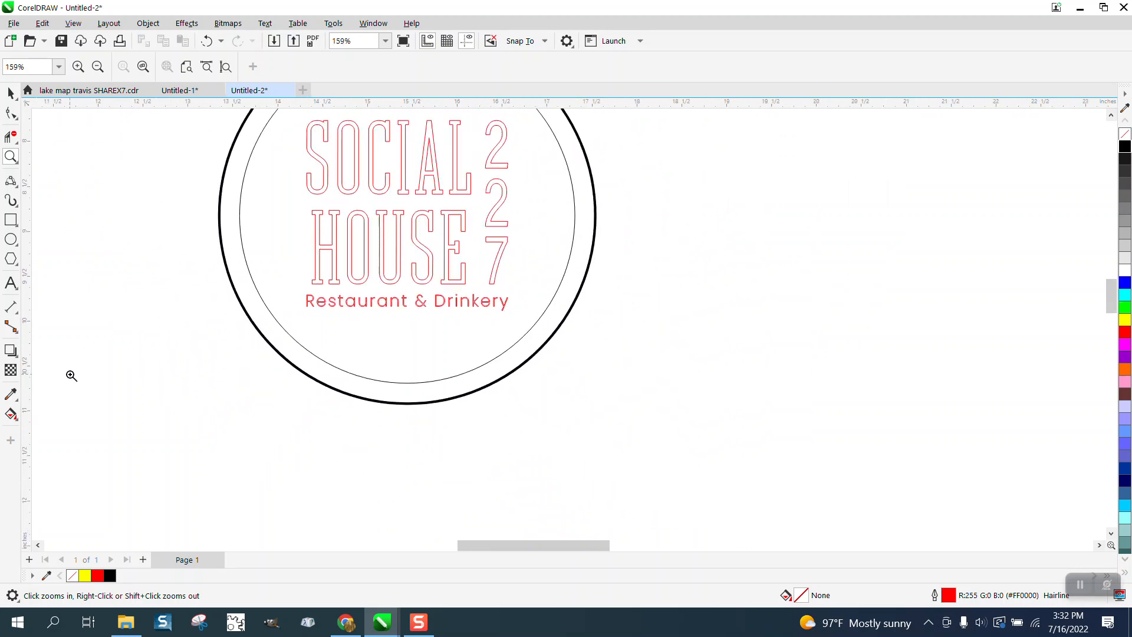
# Use Smart Fill to fill the area between the inner circle and the lettering with black.
pyautogui.click(16, 419)
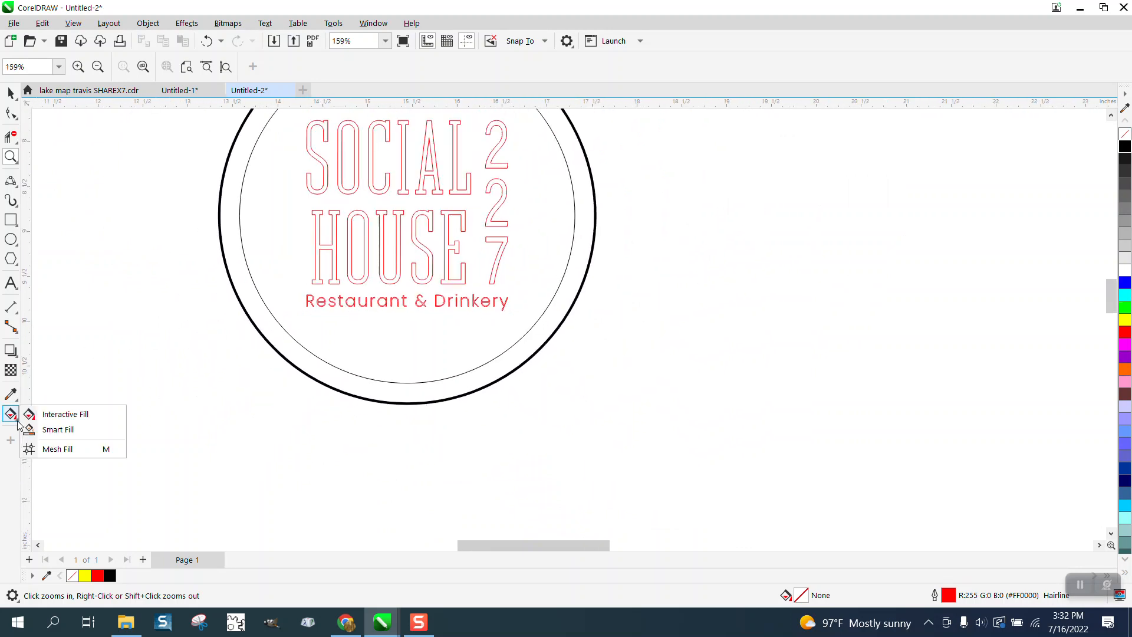
pyautogui.click(48, 429)
pyautogui.click(160, 67)
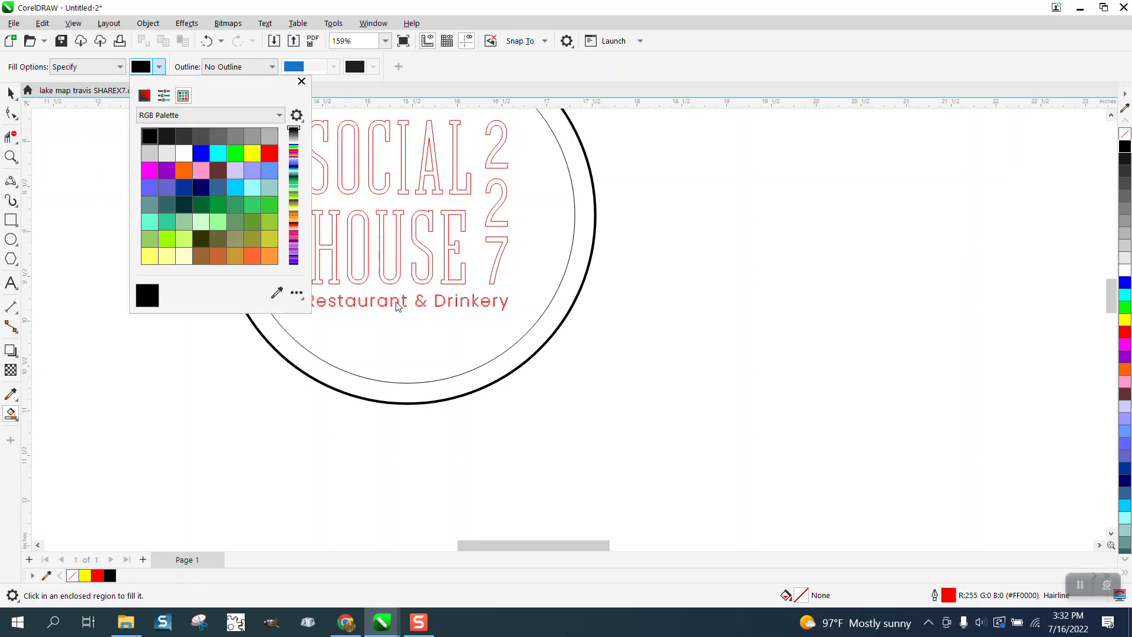
pyautogui.click(425, 342)
pyautogui.click(422, 338)
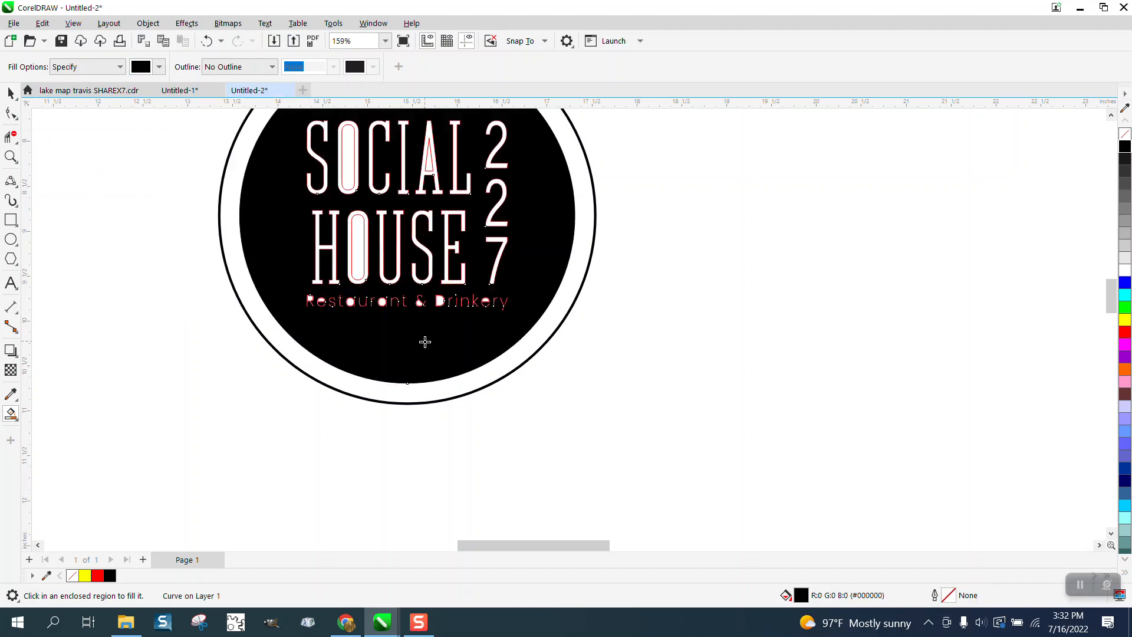
# Smart-fill the enclosed centres of both O's and the A in SOCIAL HOUSE with black.
pyautogui.click(360, 253)
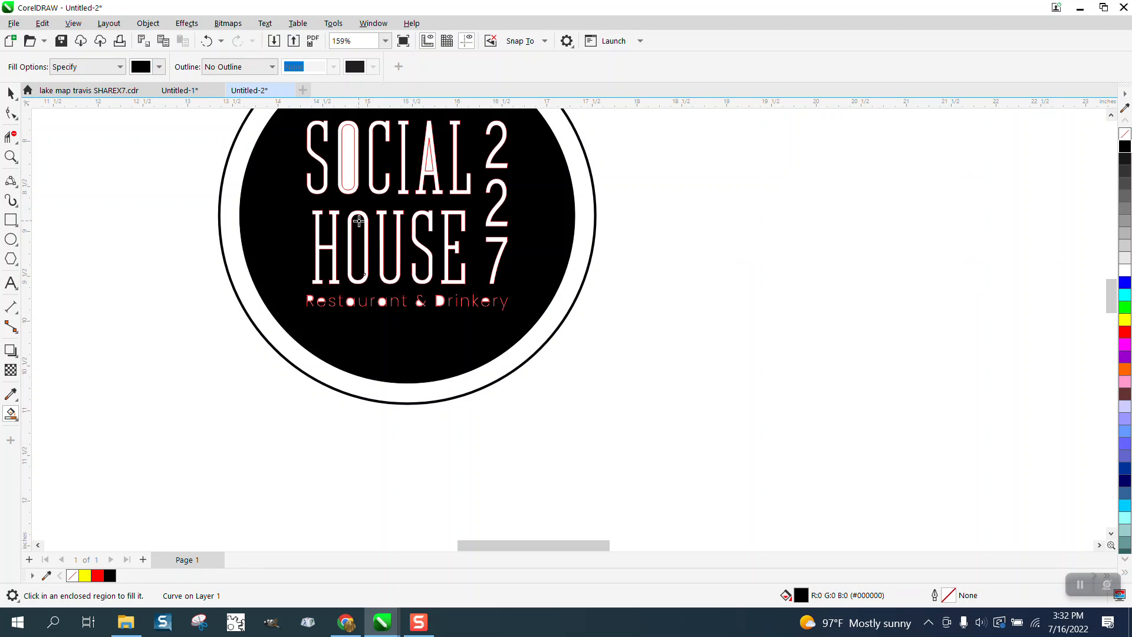
pyautogui.click(349, 177)
pyautogui.click(431, 160)
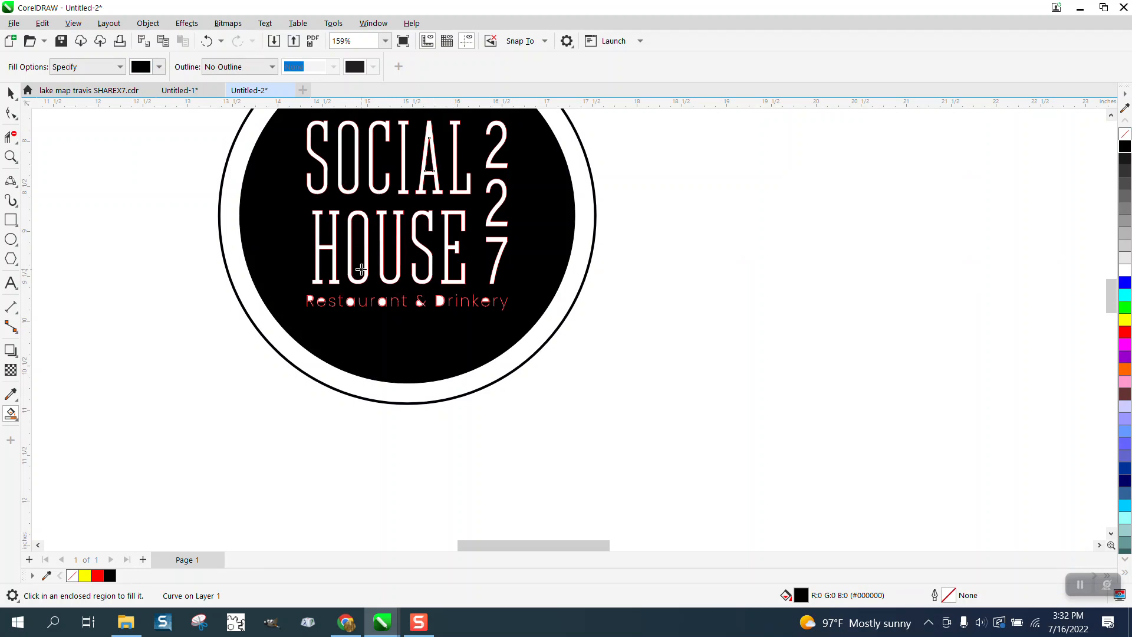
# Smart-fill the enclosed centres of the letters and the ampersand in Restaurant & Drinkery with black.
pyautogui.click(17, 160)
pyautogui.moveTo(303, 245); pyautogui.dragTo(609, 379)
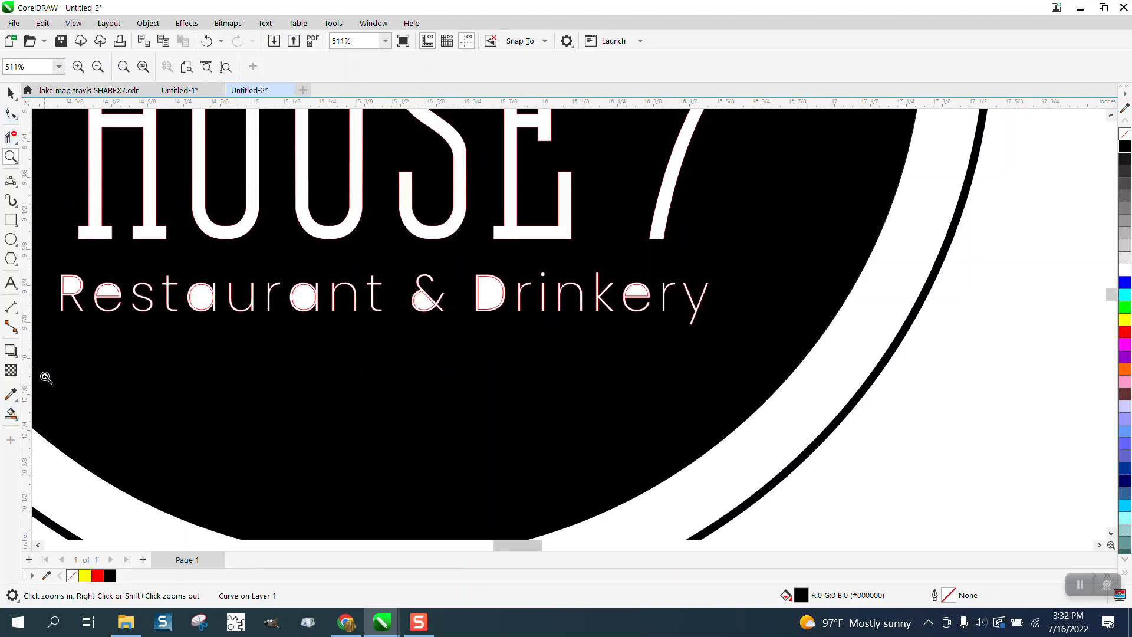
pyautogui.click(11, 414)
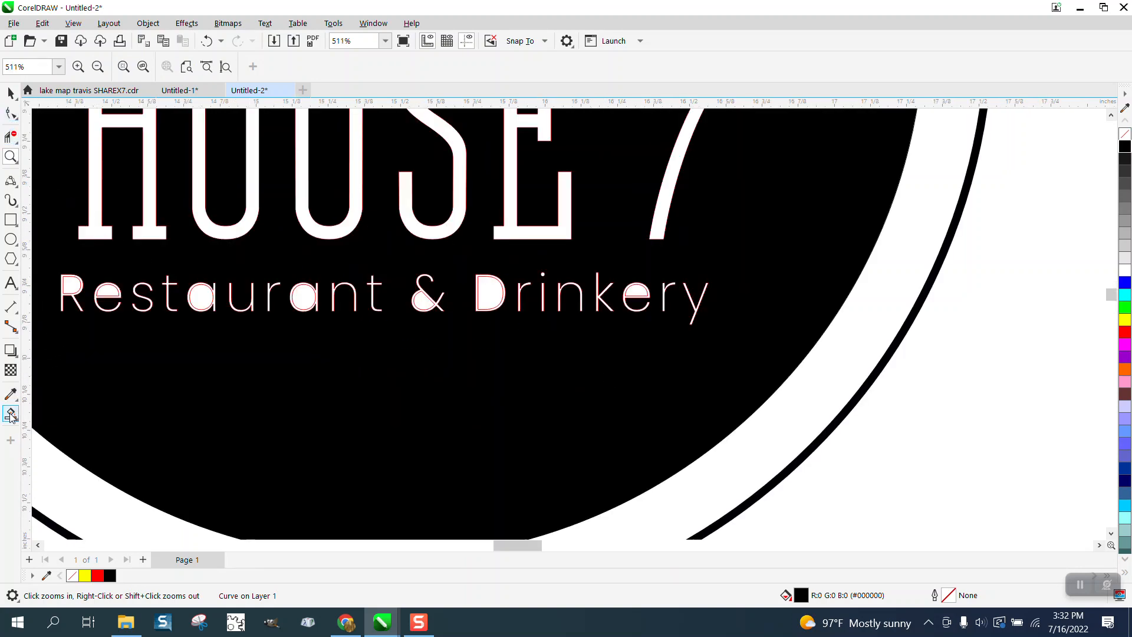
pyautogui.click(70, 286)
pyautogui.click(109, 290)
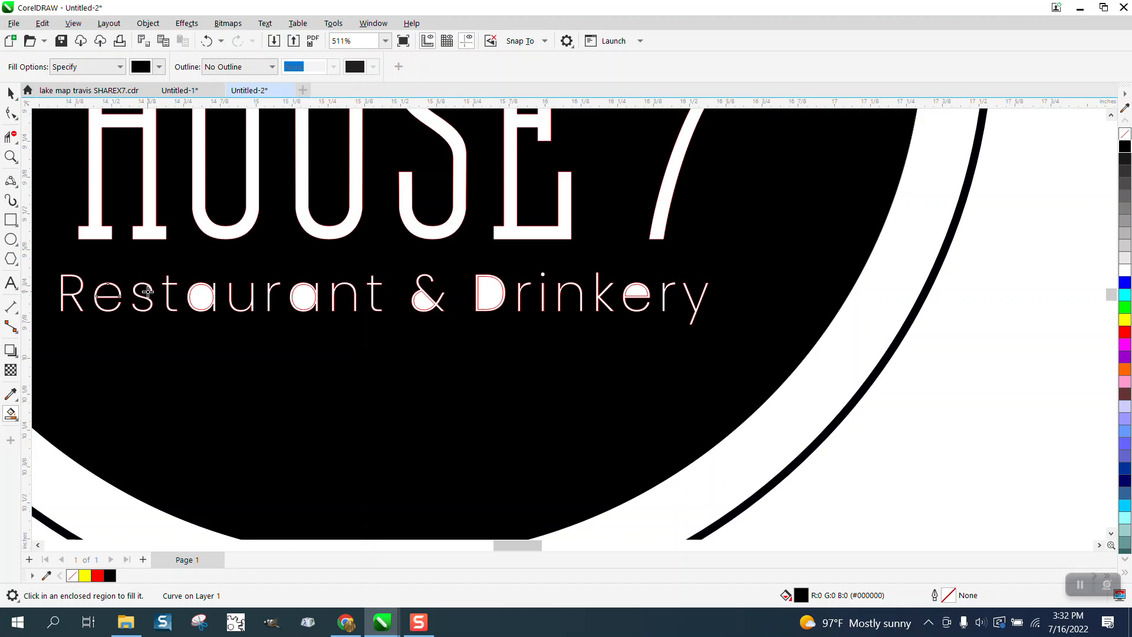
pyautogui.click(200, 298)
pyautogui.click(300, 298)
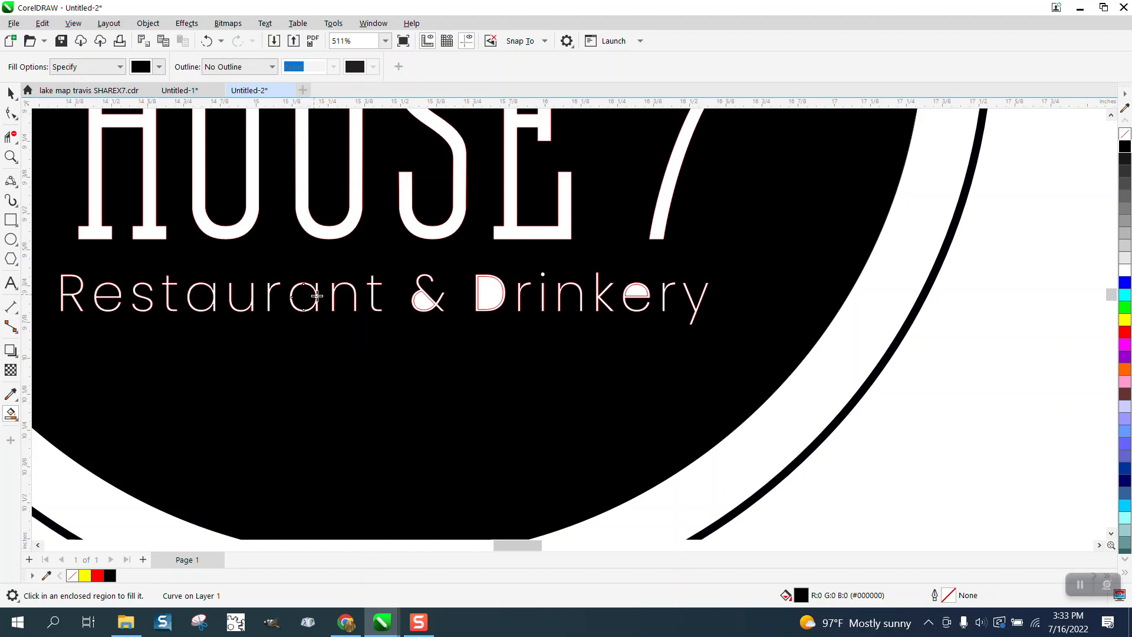
pyautogui.click(425, 301)
pyautogui.click(491, 296)
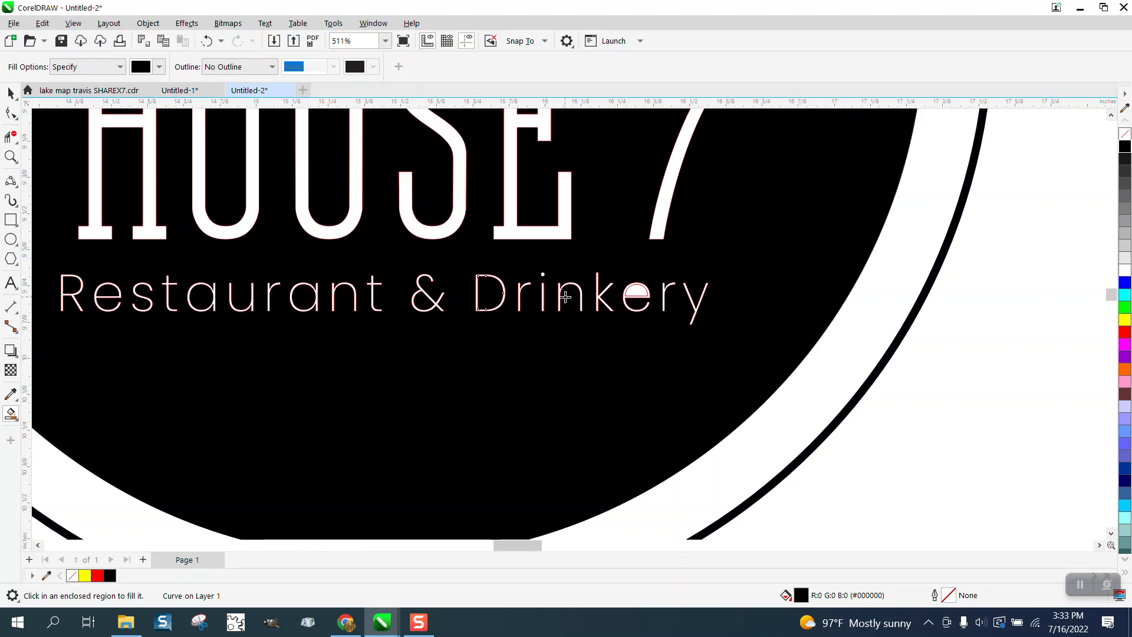
pyautogui.click(637, 294)
# Select all the lettering and numerals inside the black circle and remove their outlines.
pyautogui.scroll(-5, 607, 306)
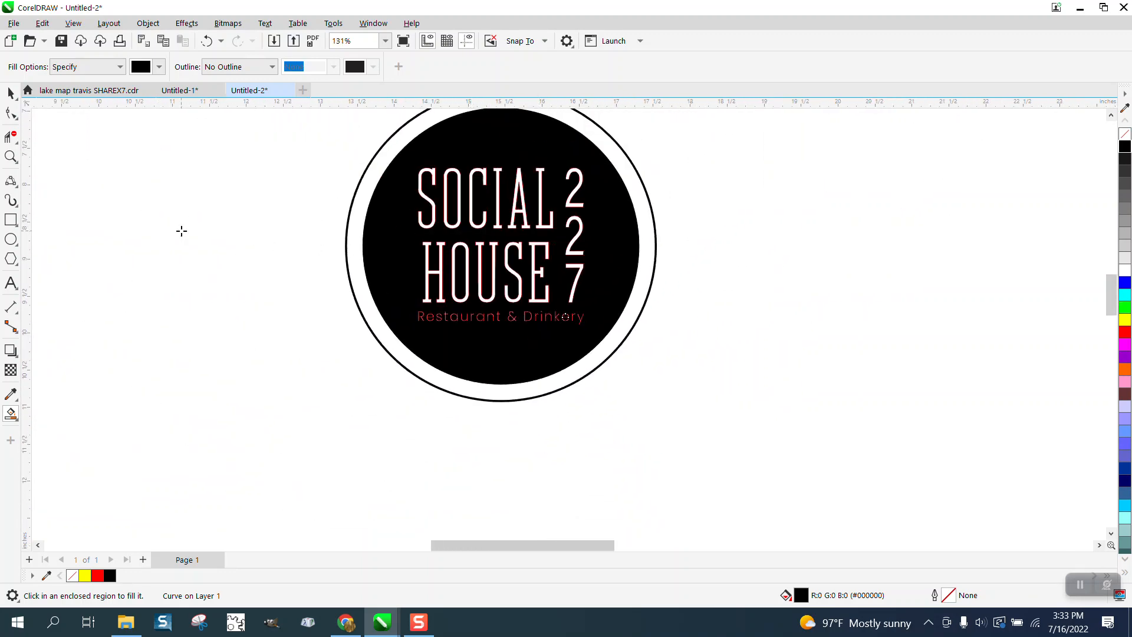
pyautogui.click(11, 92)
pyautogui.moveTo(316, 148); pyautogui.dragTo(607, 338)
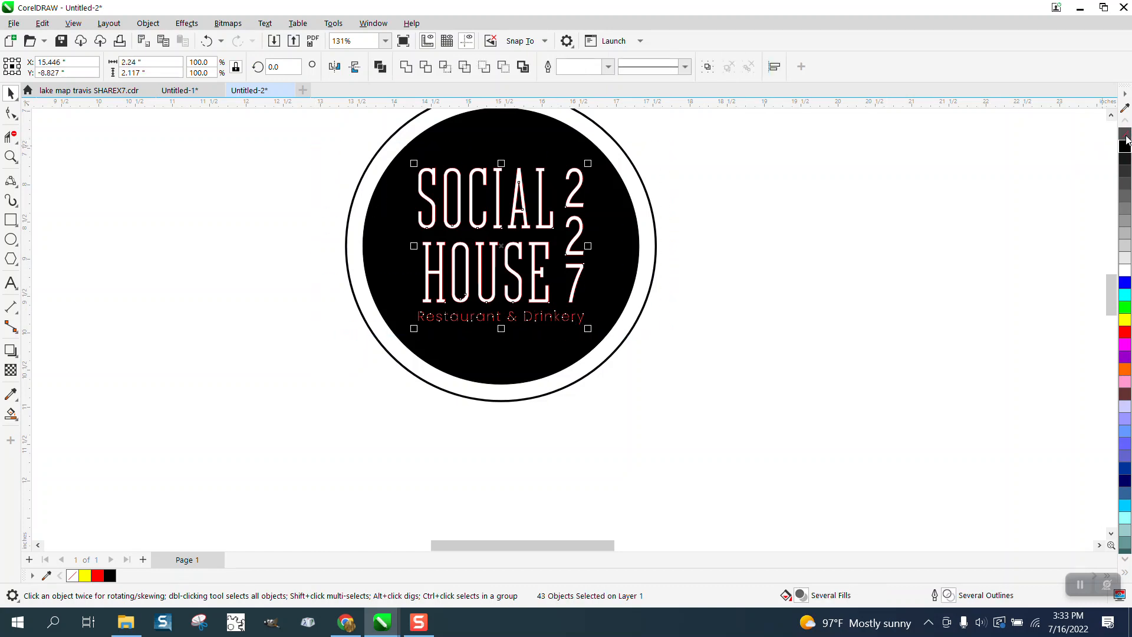
pyautogui.rightClick(1125, 136)
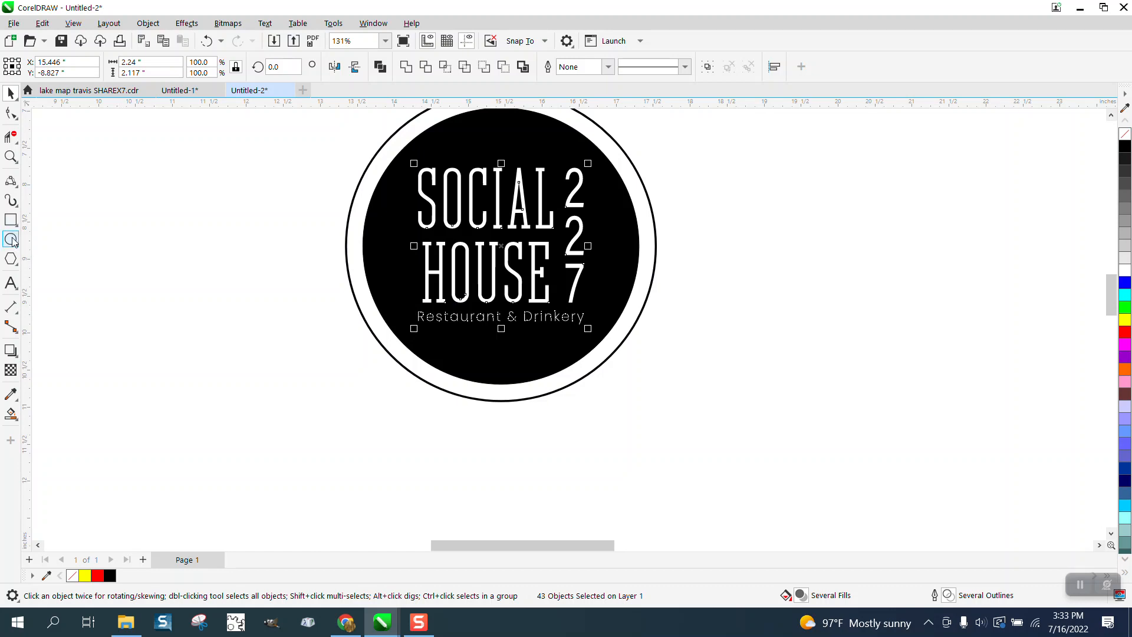
# Draw a yellow-filled rectangle about 5.71 by 3.47 inches over the logo and send it behind the artwork.
pyautogui.click(11, 219)
pyautogui.scroll(-1, 266, 232)
pyautogui.moveTo(280, 155); pyautogui.dragTo(559, 323)
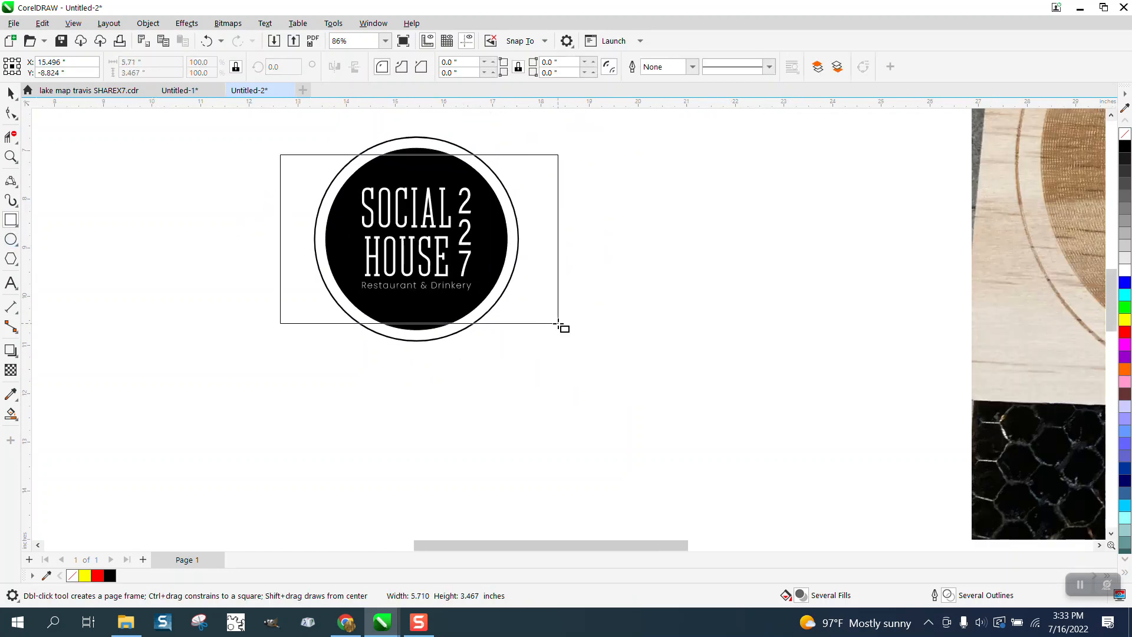
pyautogui.click(1125, 319)
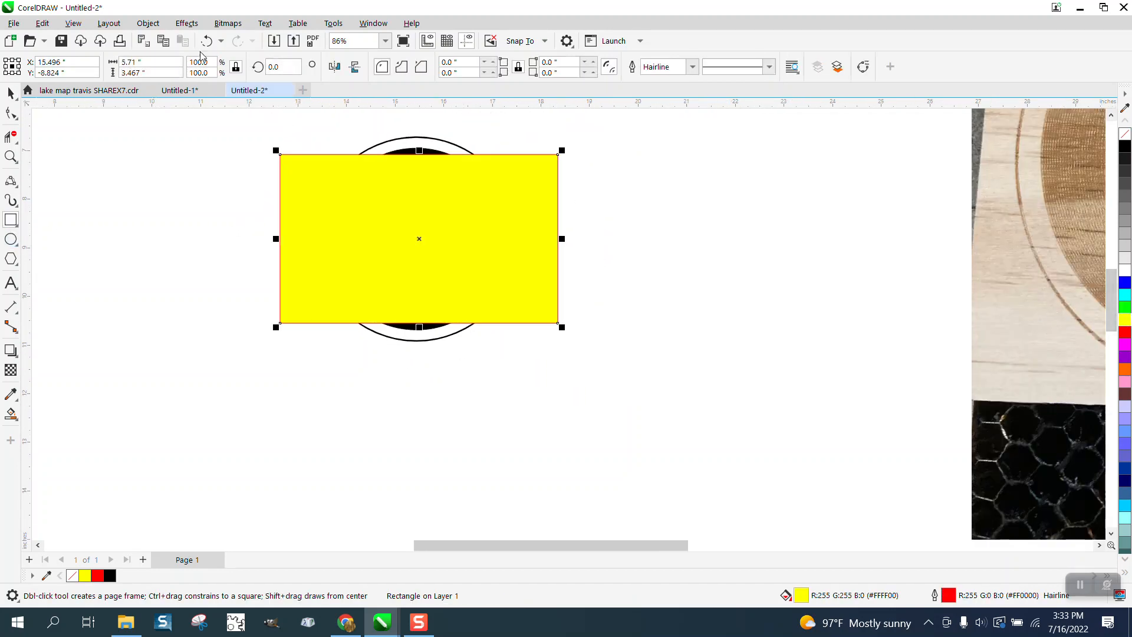
pyautogui.click(148, 23)
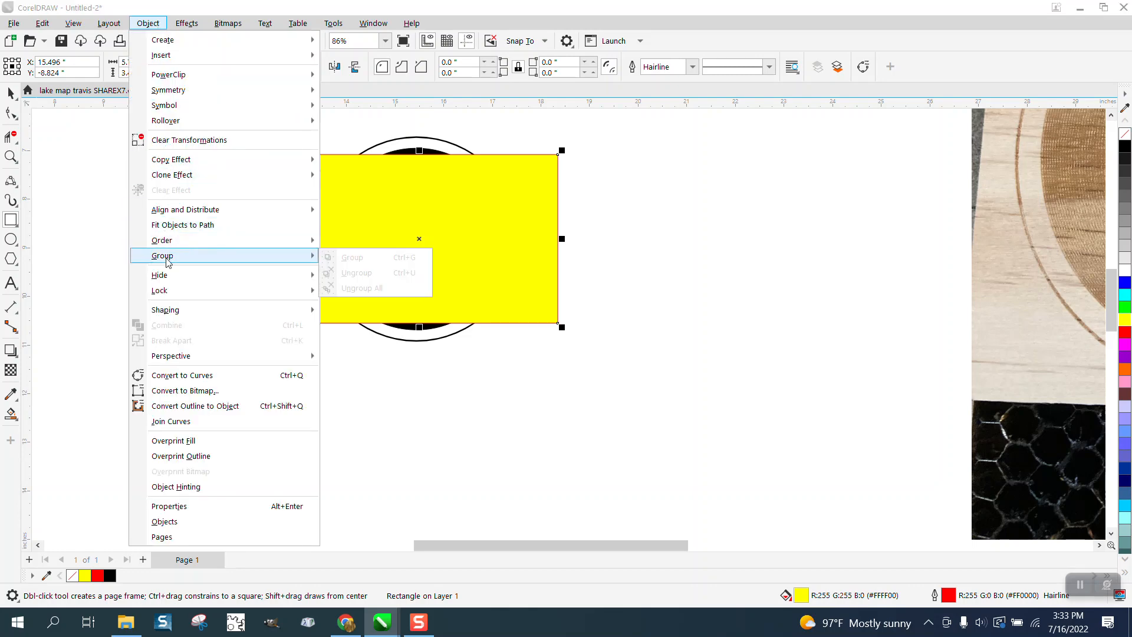
pyautogui.click(367, 255)
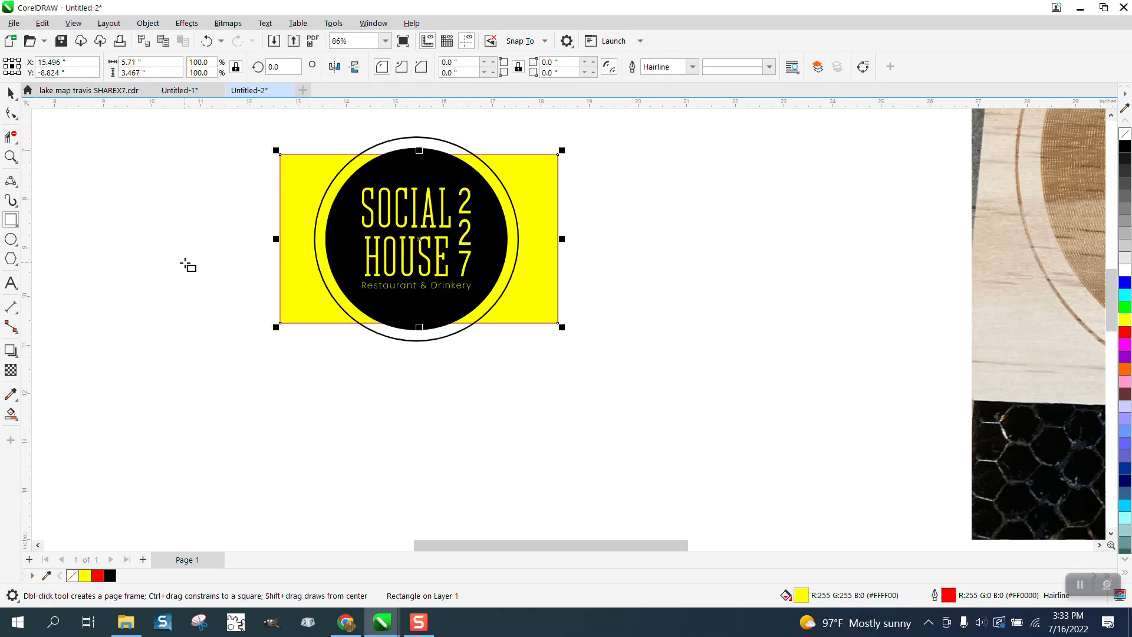
# Examine the finished logo over the yellow rectangle, and inspect the SOCIAL lettering and outer ring in the engraved wood photo.
pyautogui.click(11, 156)
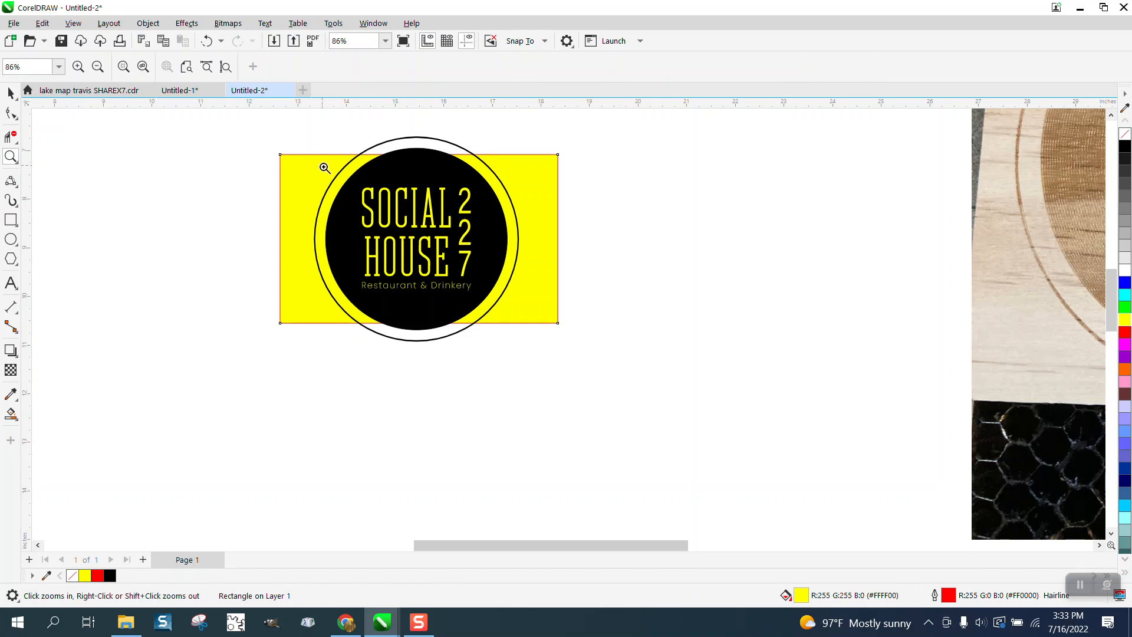
pyautogui.moveTo(323, 167); pyautogui.dragTo(578, 319)
pyautogui.scroll(-5, 431, 270)
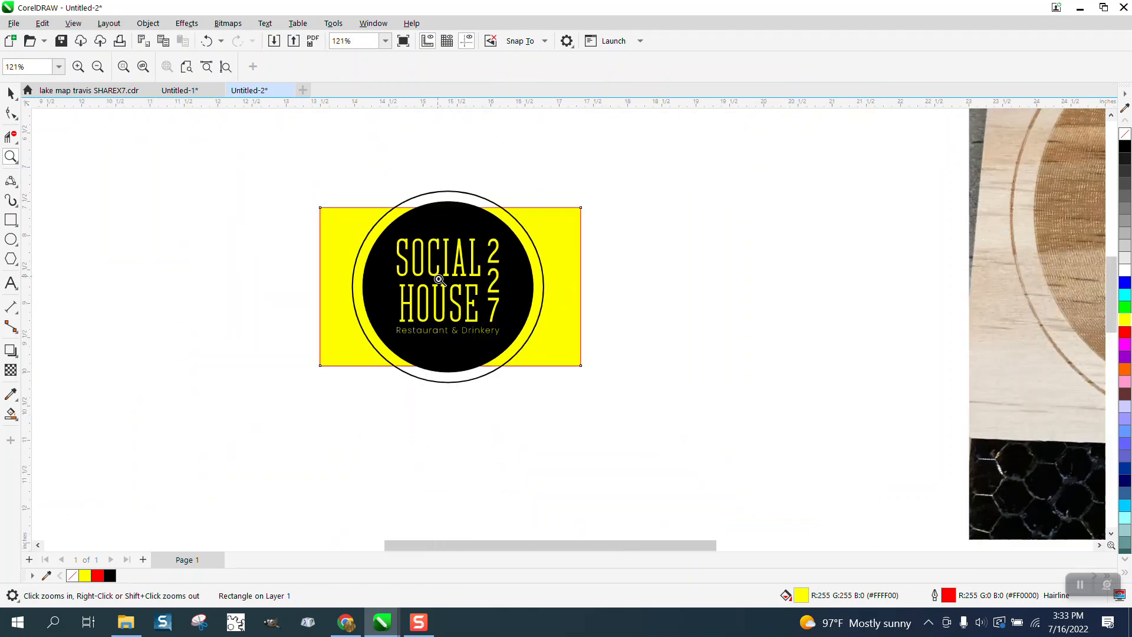
pyautogui.moveTo(847, 162); pyautogui.dragTo(940, 231)
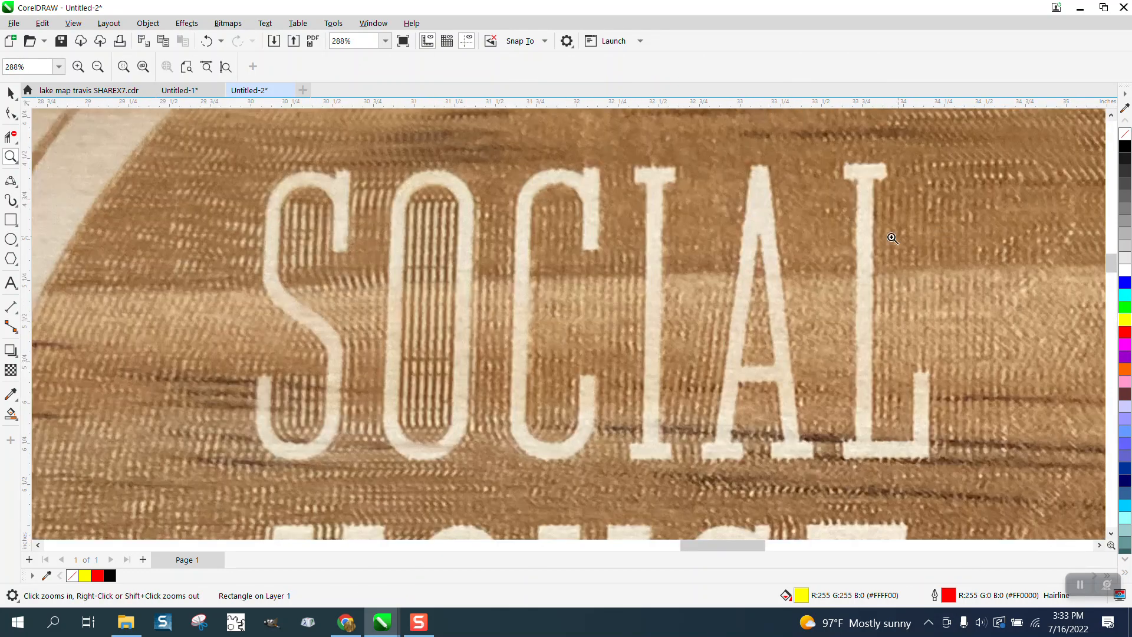
pyautogui.scroll(-2, 644, 236)
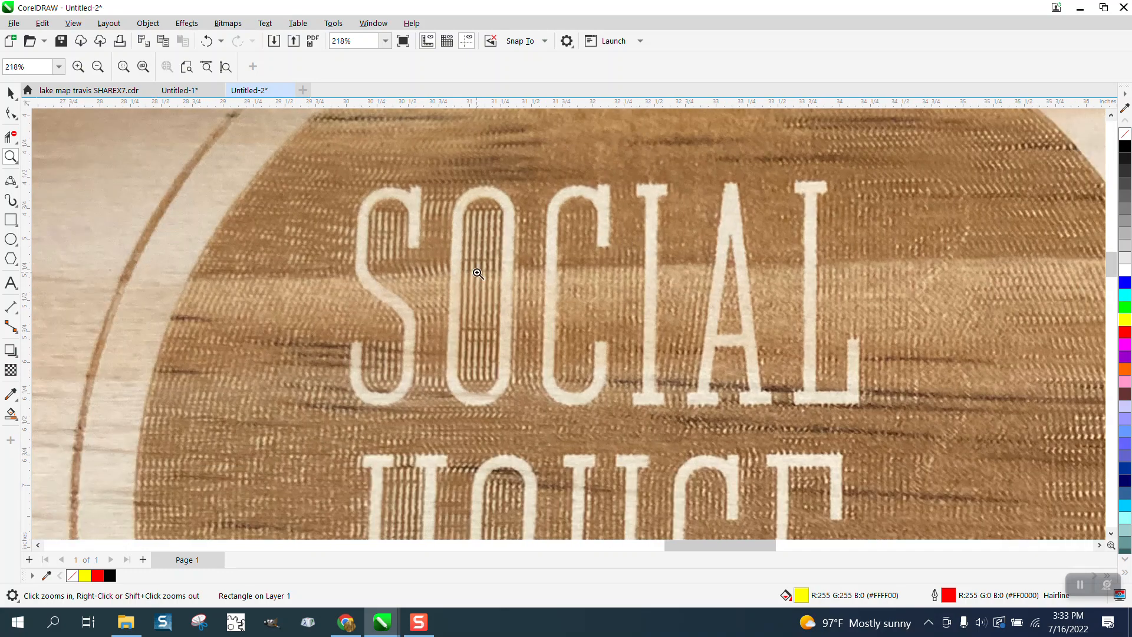
pyautogui.scroll(-1, 504, 262)
pyautogui.scroll(-3, 502, 258)
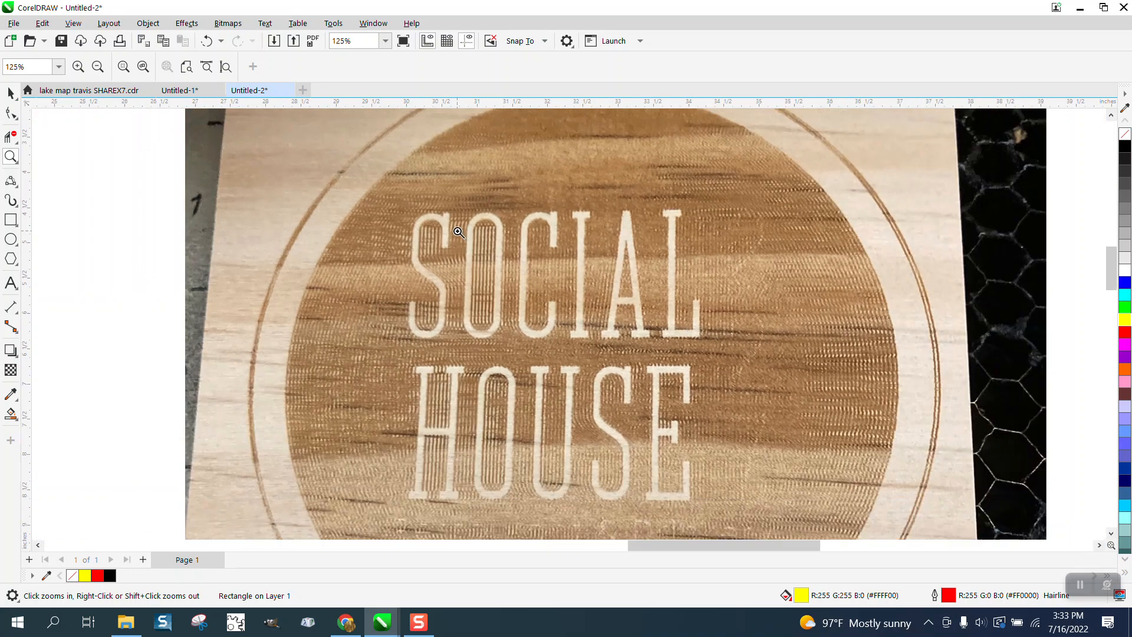
pyautogui.moveTo(901, 266); pyautogui.dragTo(961, 310)
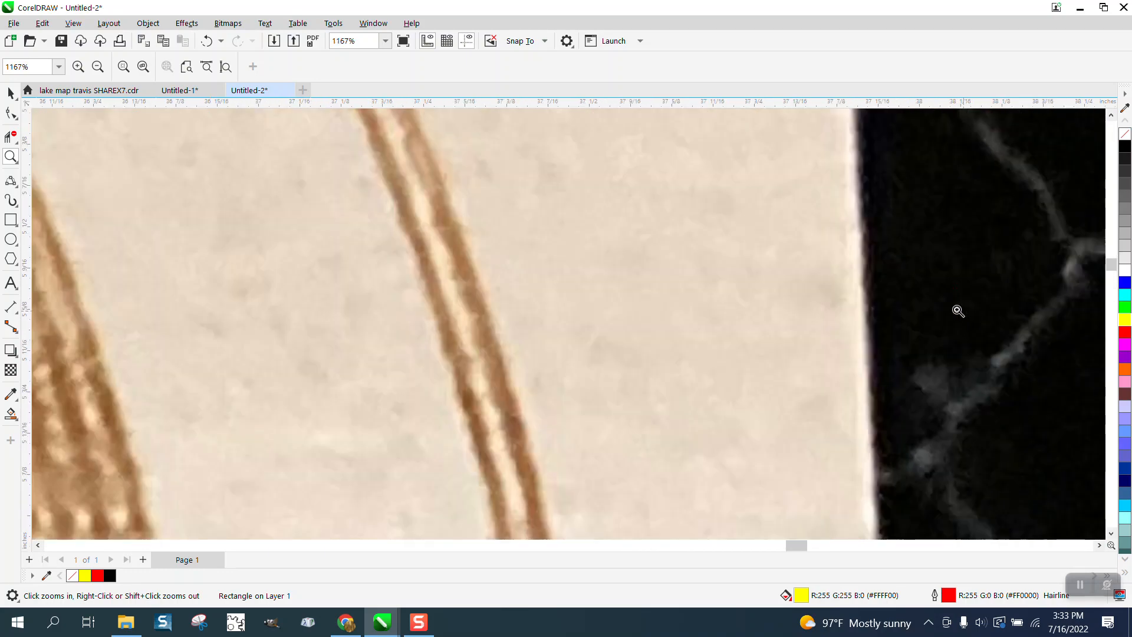
pyautogui.scroll(-1, 476, 274)
pyautogui.scroll(-8, 477, 263)
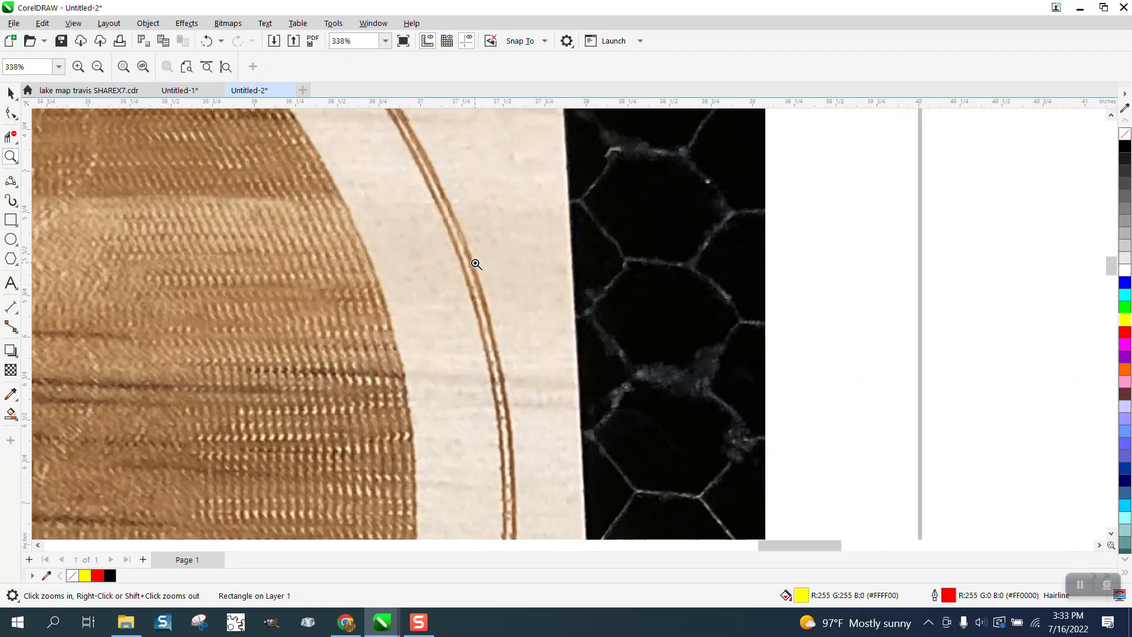
pyautogui.scroll(-5, 477, 264)
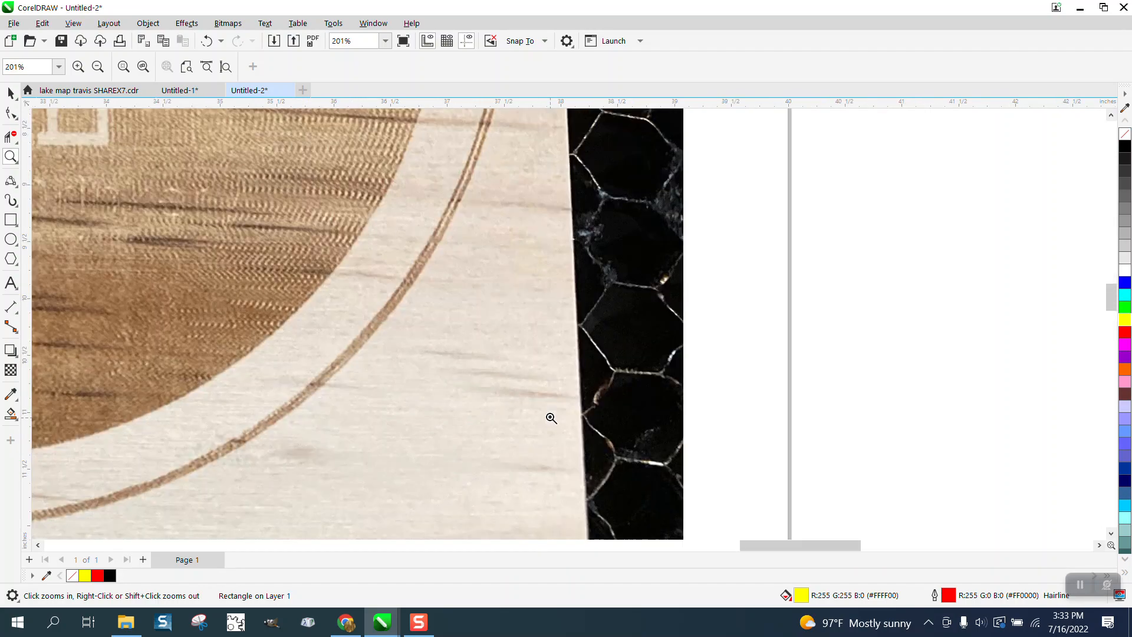
# Examine the upper part of the outer ring and black-circle edge in the engraved wood photo.
pyautogui.scroll(8, 472, 389)
pyautogui.scroll(-7, 520, 306)
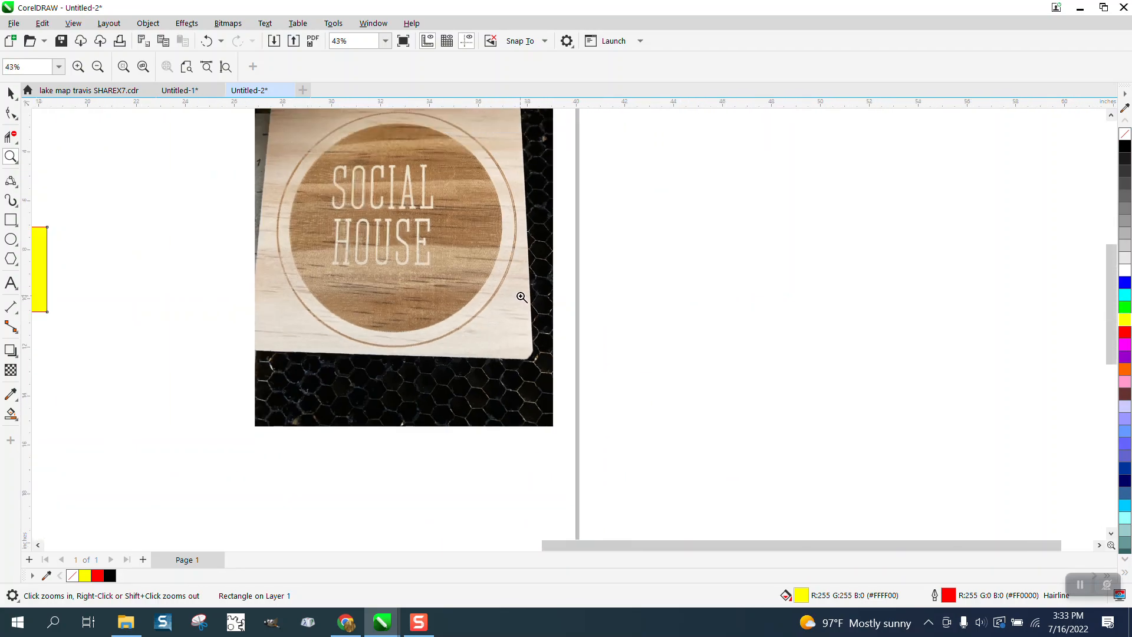
pyautogui.scroll(-2, 519, 296)
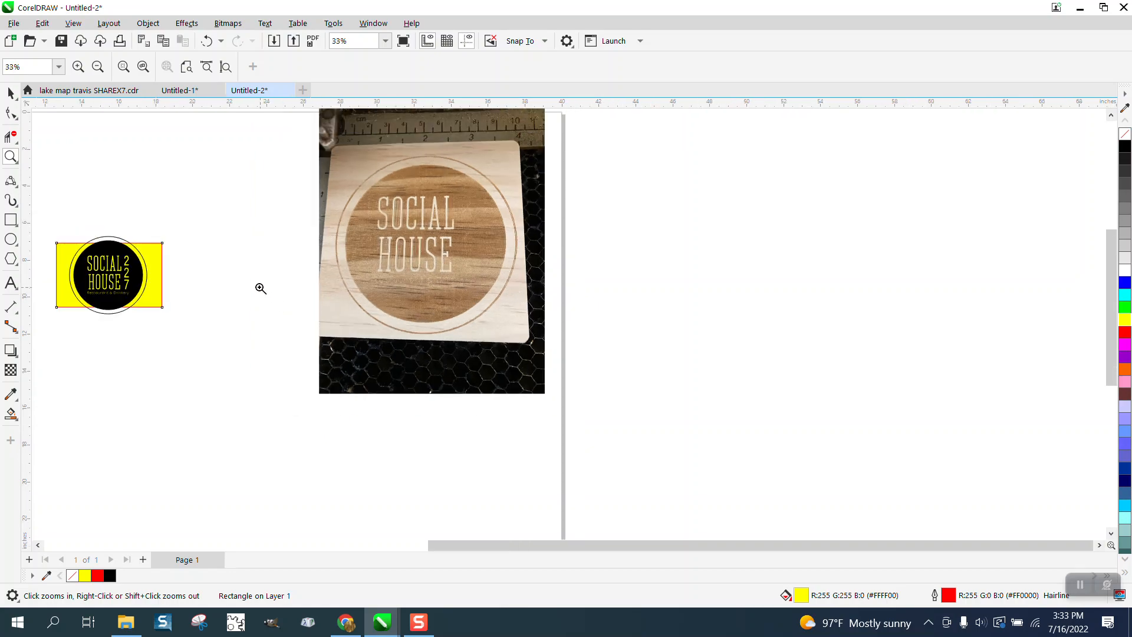
pyautogui.moveTo(360, 154); pyautogui.dragTo(528, 212)
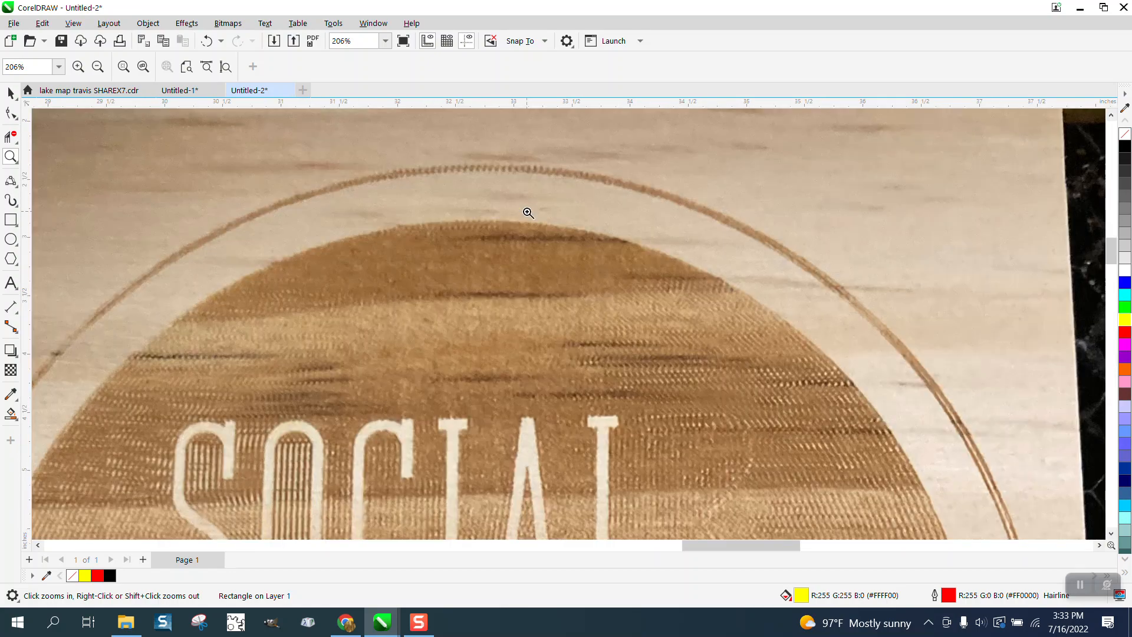
pyautogui.scroll(-4, 528, 213)
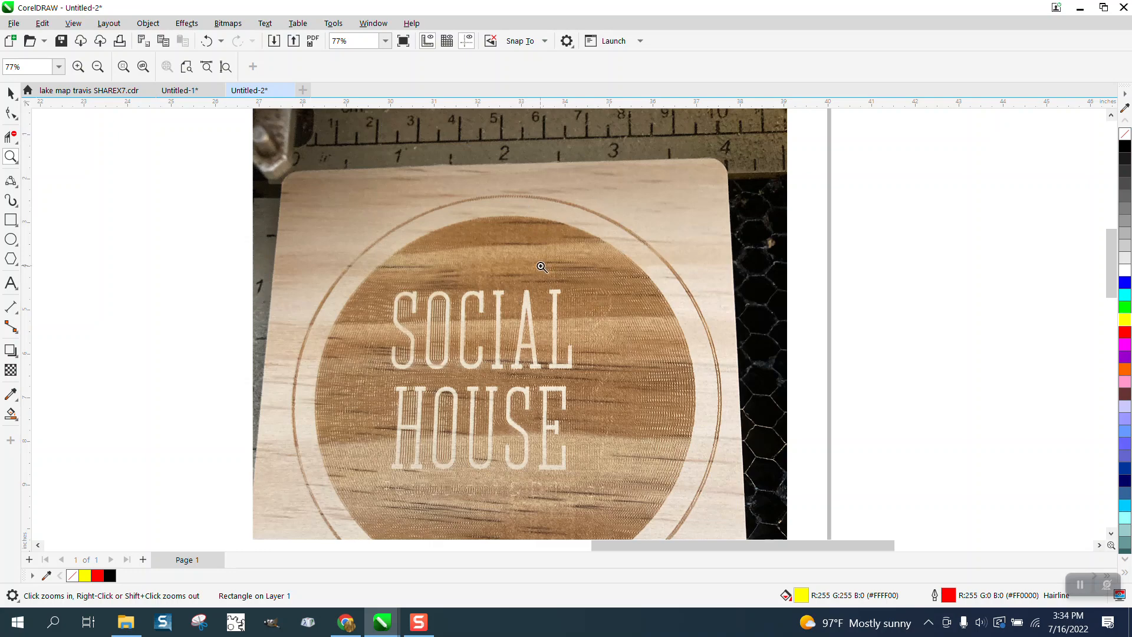
pyautogui.scroll(-4, 542, 267)
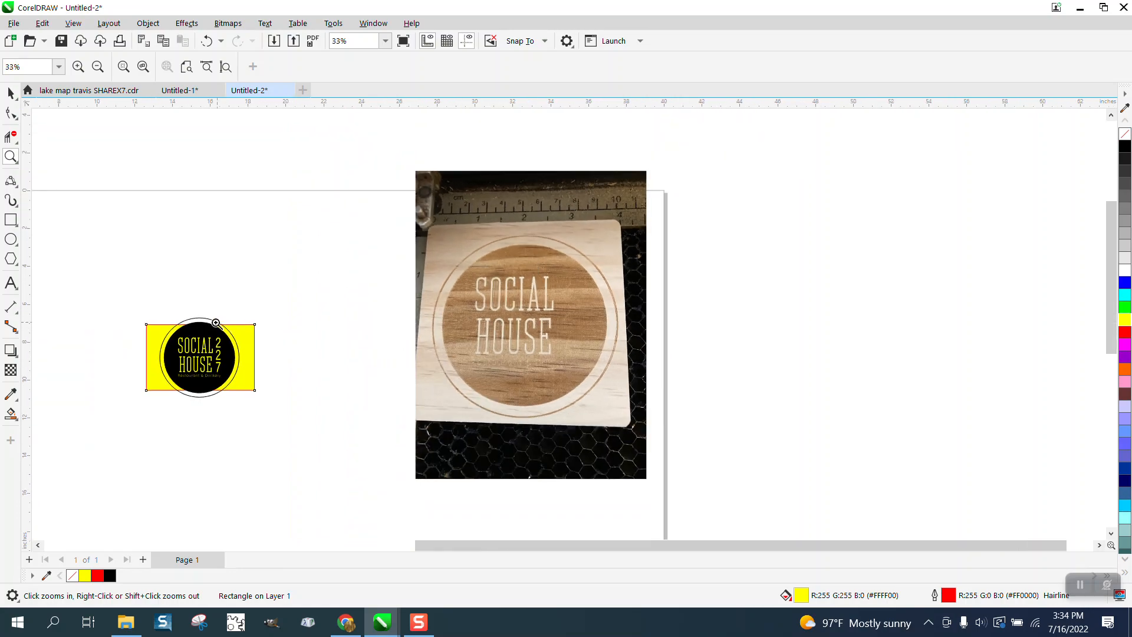
# Delete the yellow rectangle behind the Social House logo.
pyautogui.moveTo(133, 298); pyautogui.dragTo(318, 419)
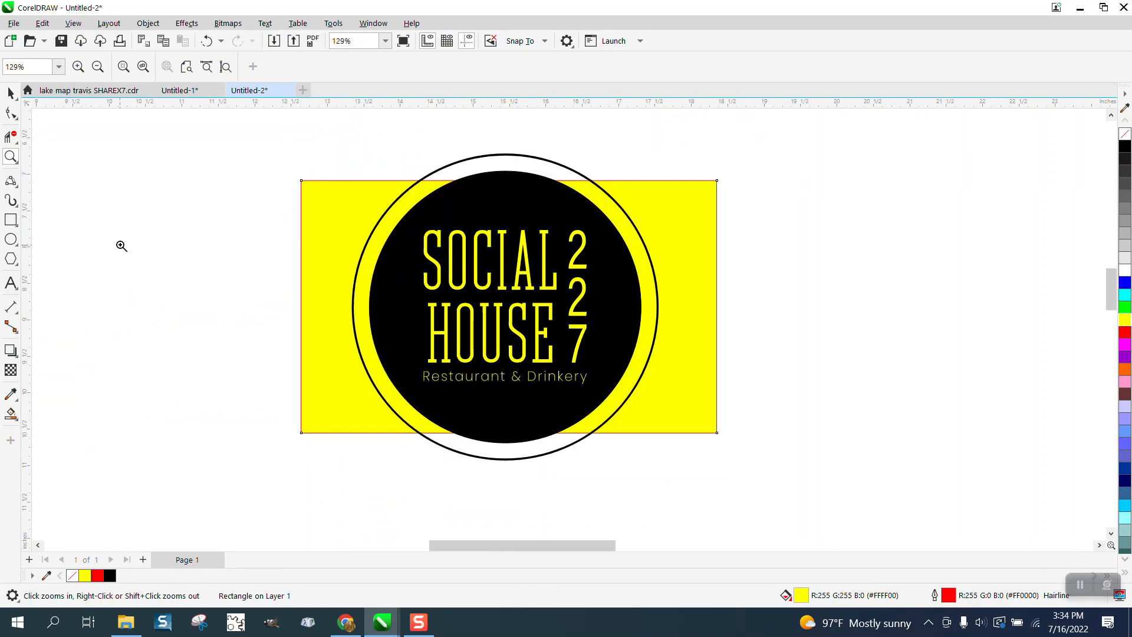
pyautogui.click(11, 93)
pyautogui.click(360, 198)
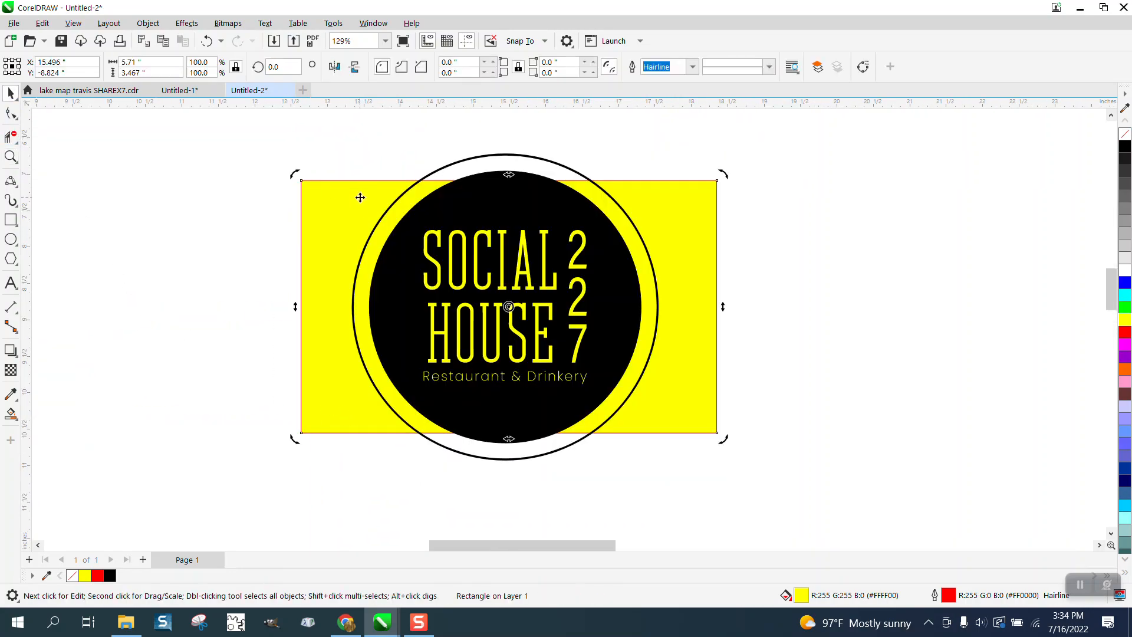
pyautogui.press('Delete')
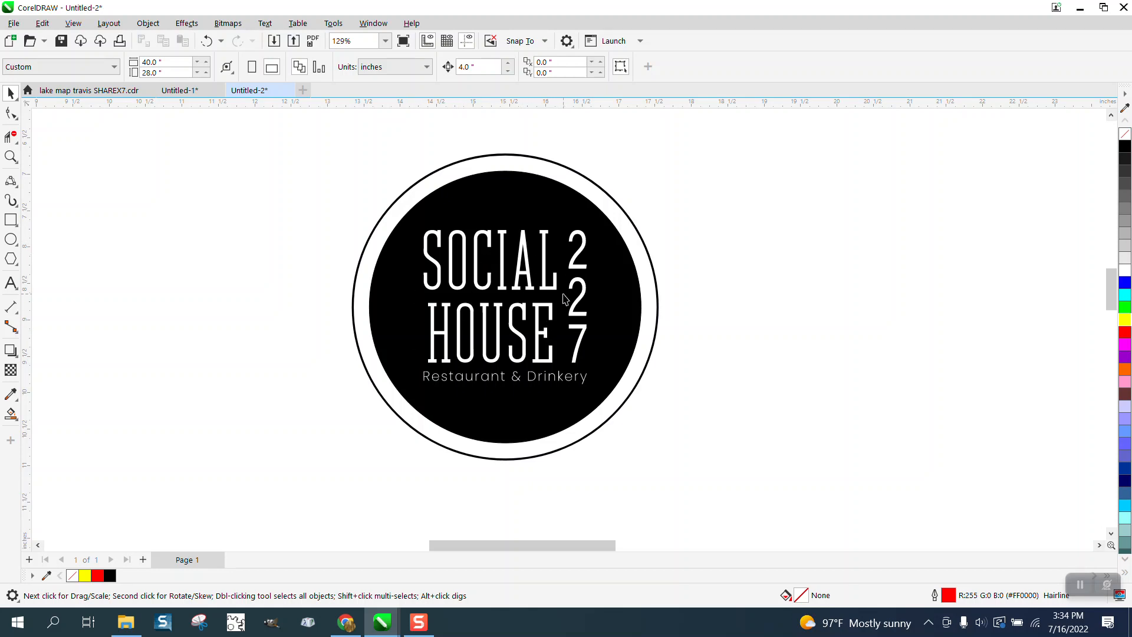
# Inspect the engraved SOCIAL letters up close in the wood photo.
pyautogui.scroll(-4, 506, 278)
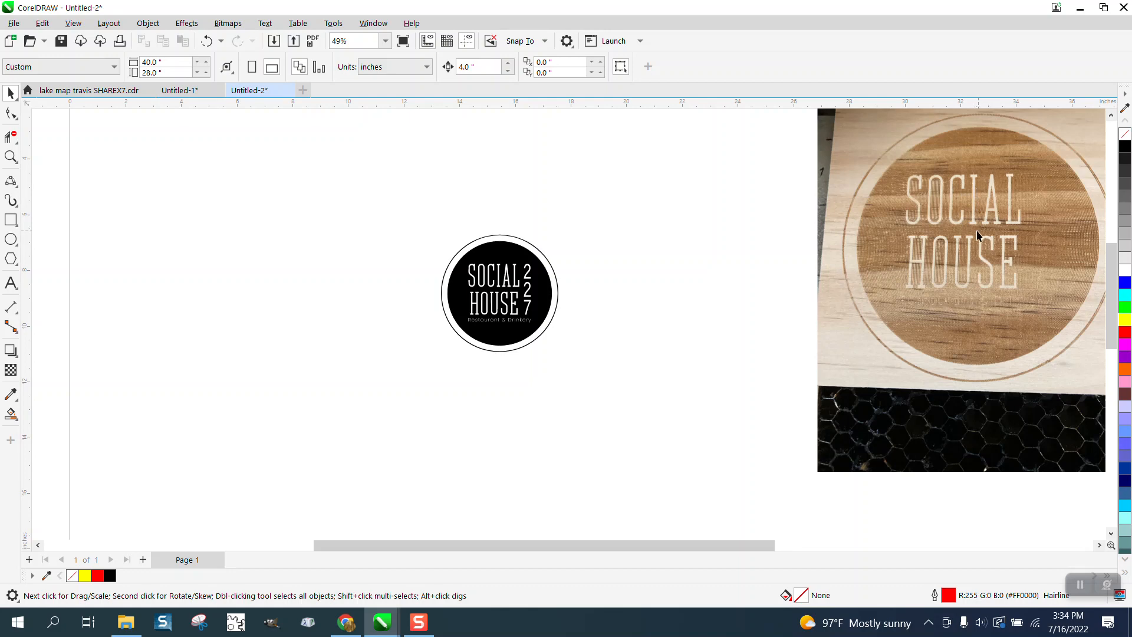
pyautogui.click(10, 156)
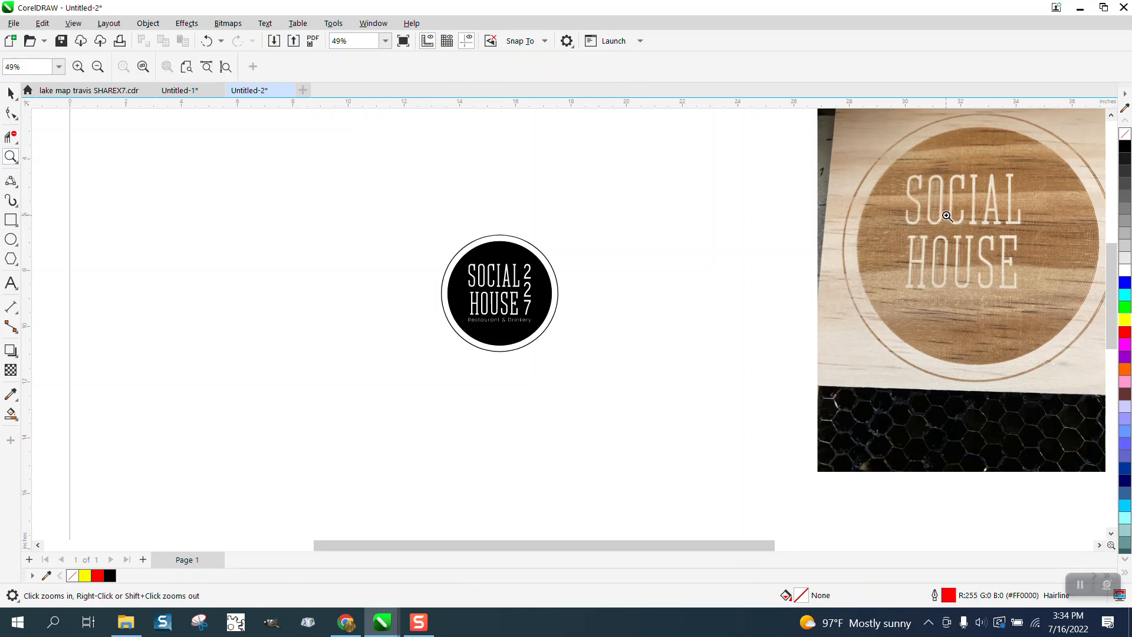
pyautogui.moveTo(908, 189); pyautogui.dragTo(973, 236)
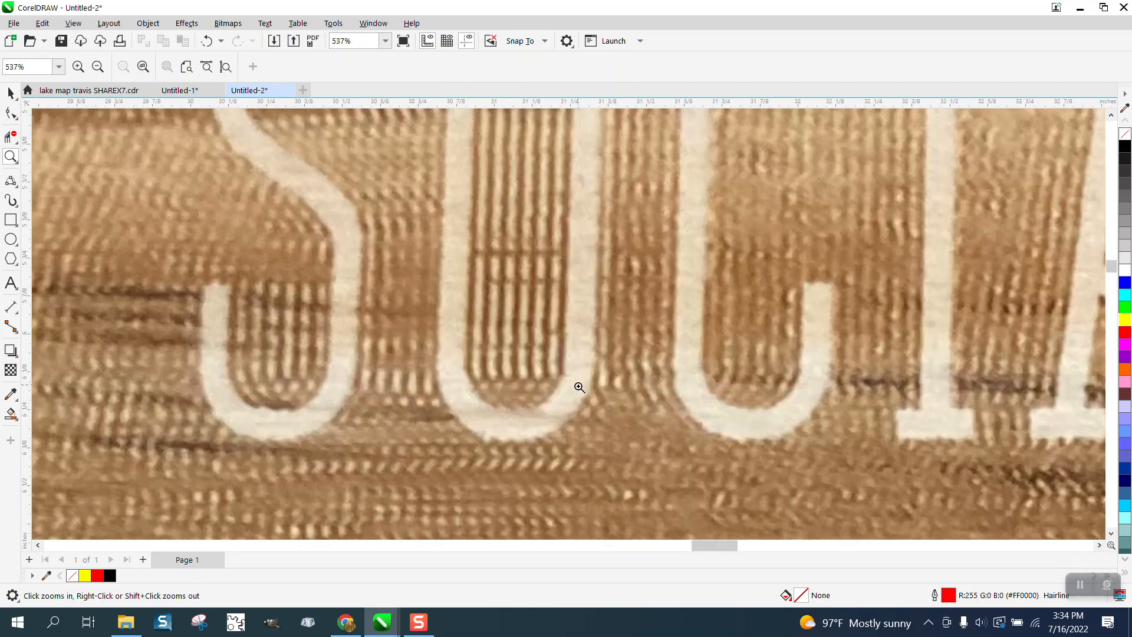
pyautogui.scroll(-2, 704, 351)
pyautogui.scroll(-10, 705, 351)
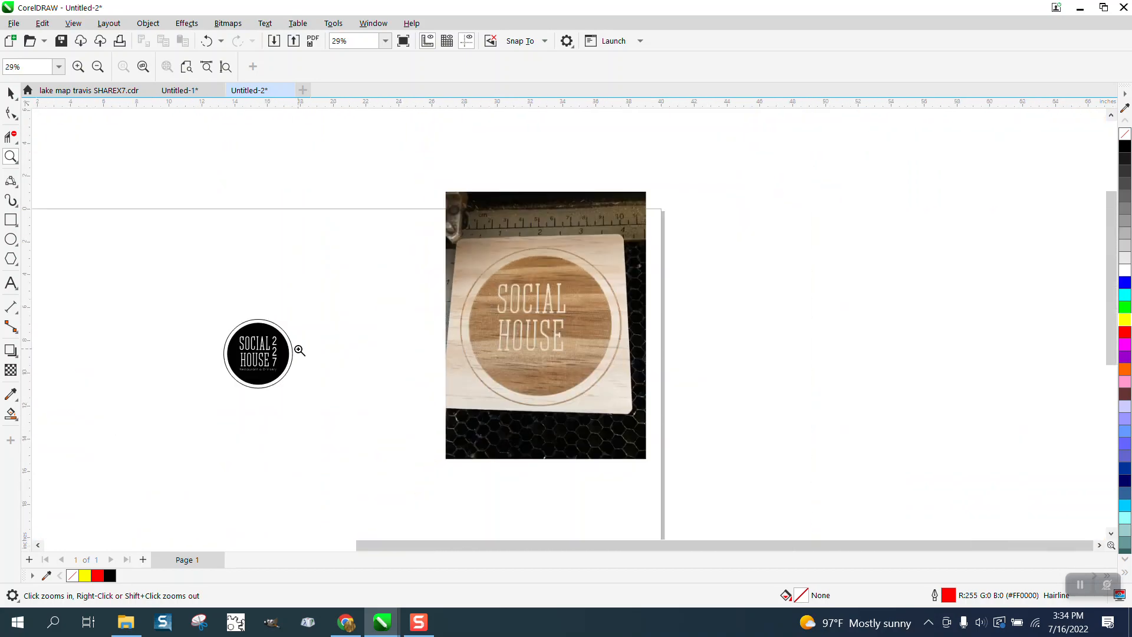
# Compare the rebuilt logo's lettering and rings with the whole engraved square in the wood photo.
pyautogui.moveTo(228, 324); pyautogui.dragTo(546, 456)
pyautogui.scroll(-6, 527, 393)
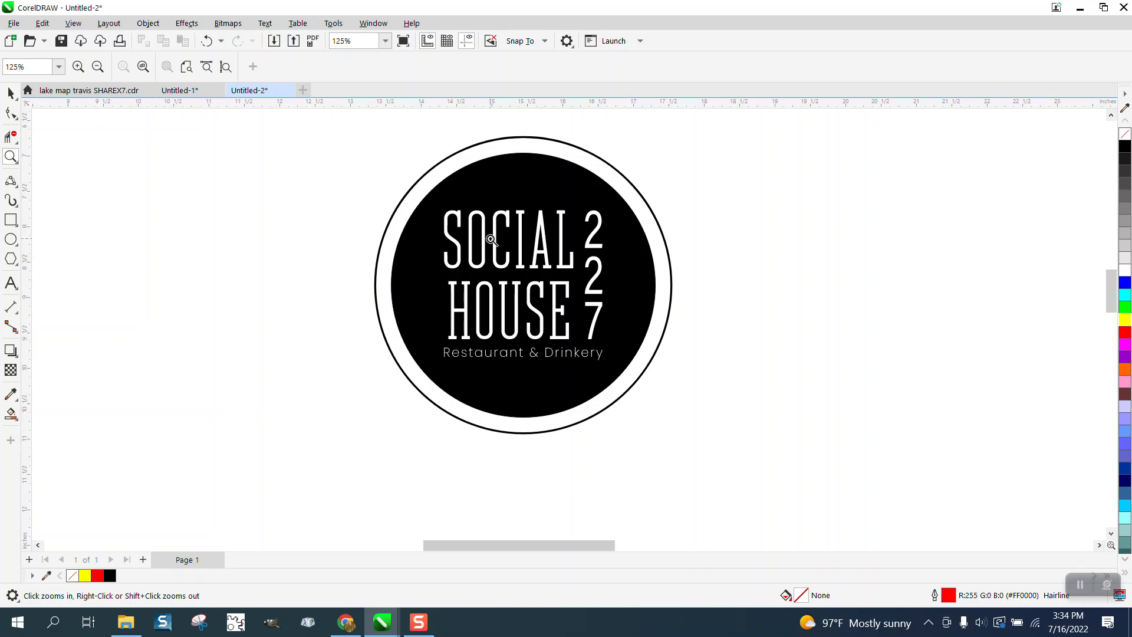
pyautogui.scroll(-4, 547, 274)
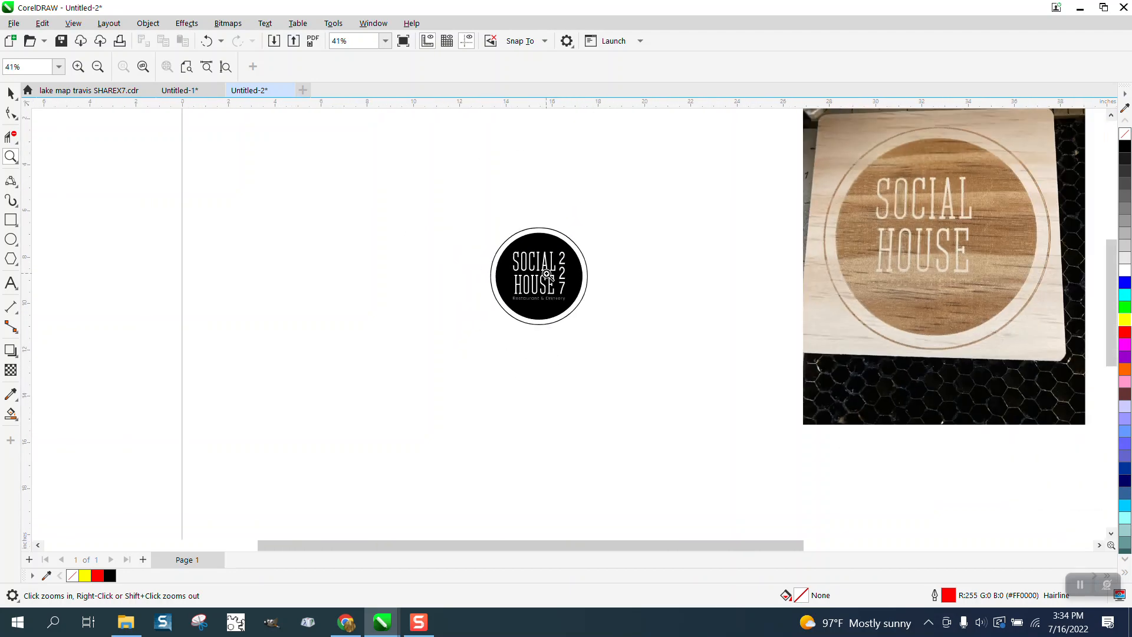
pyautogui.scroll(-1, 547, 274)
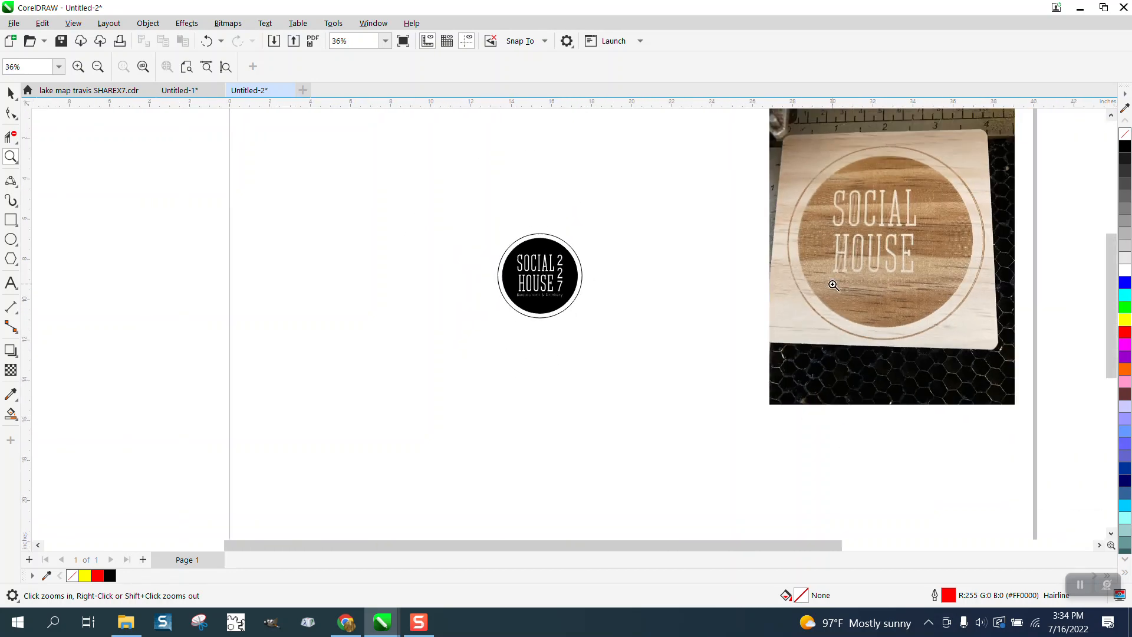
pyautogui.scroll(-1, 828, 291)
pyautogui.moveTo(790, 167); pyautogui.dragTo(1029, 382)
pyautogui.scroll(-1, 938, 375)
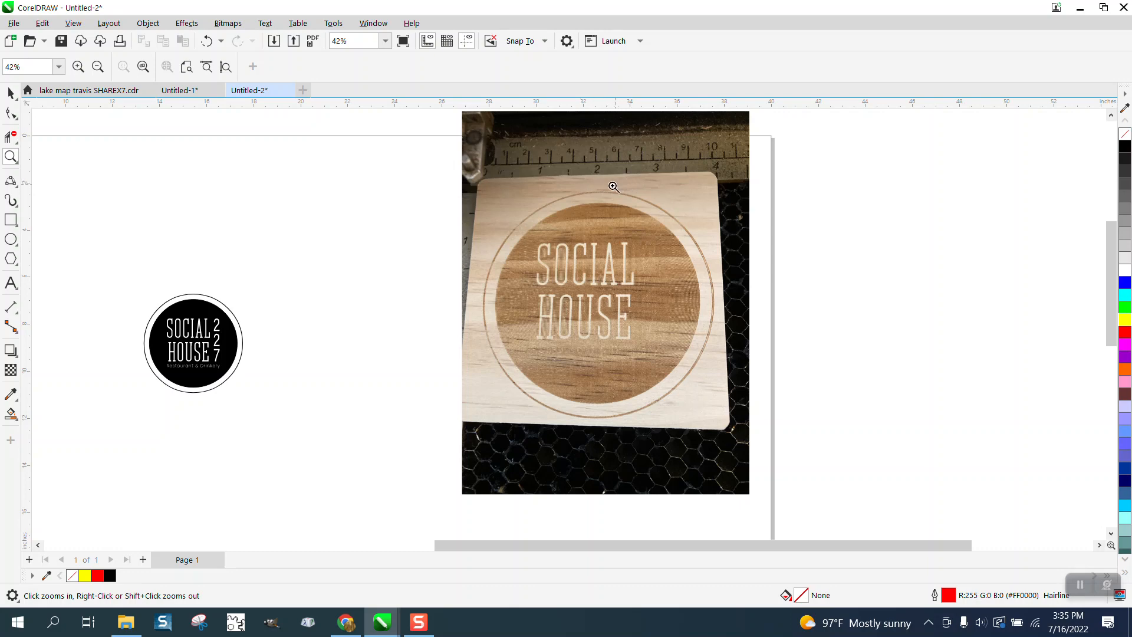
pyautogui.scroll(-1, 605, 429)
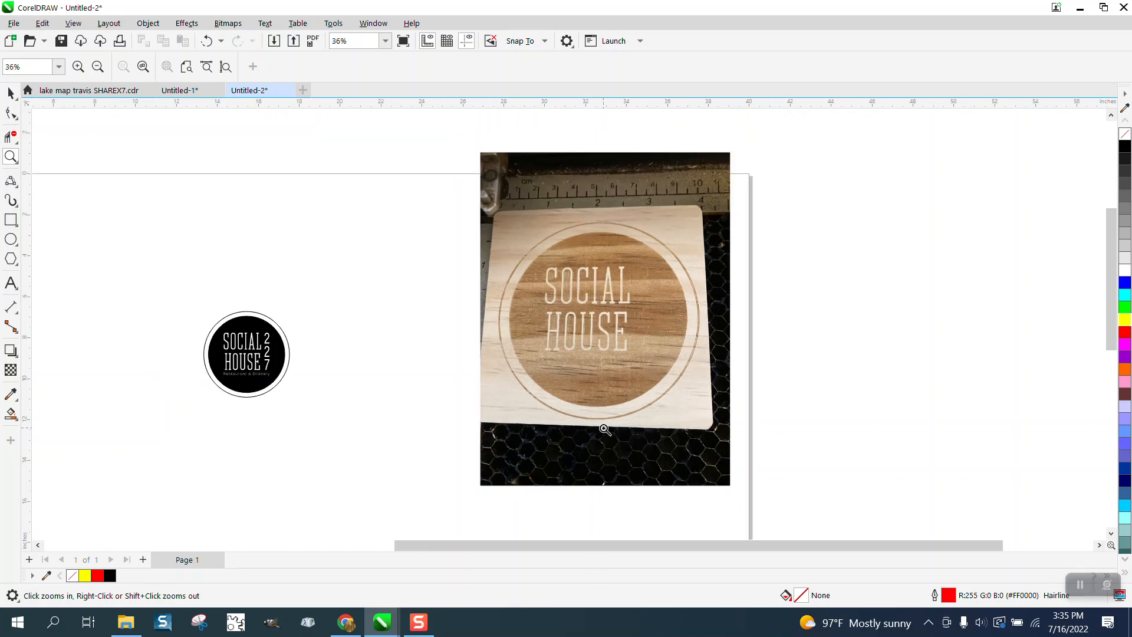
pyautogui.scroll(-1, 605, 430)
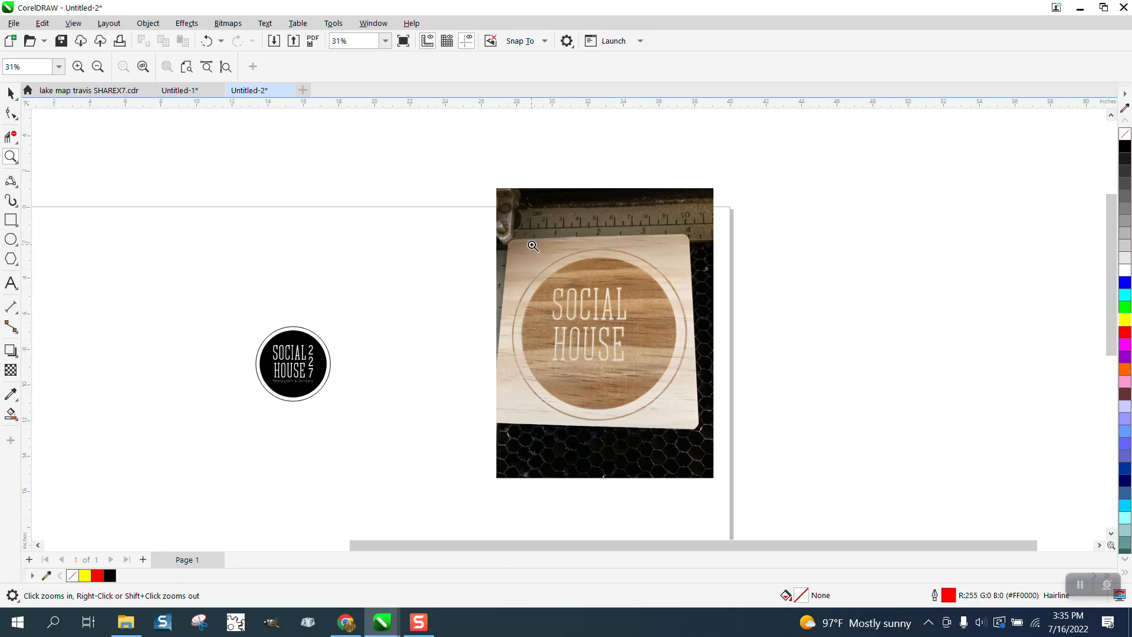
pyautogui.scroll(-1, 533, 246)
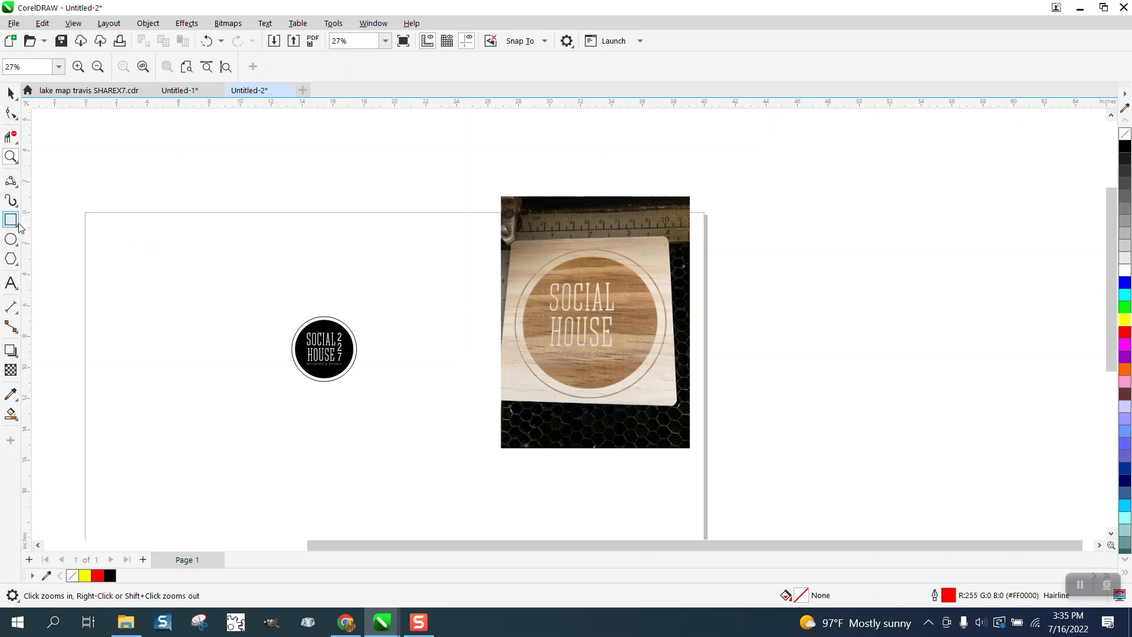
# Select the entire logo group and centre it on the page.
pyautogui.click(11, 94)
pyautogui.moveTo(408, 409); pyautogui.dragTo(408, 409)
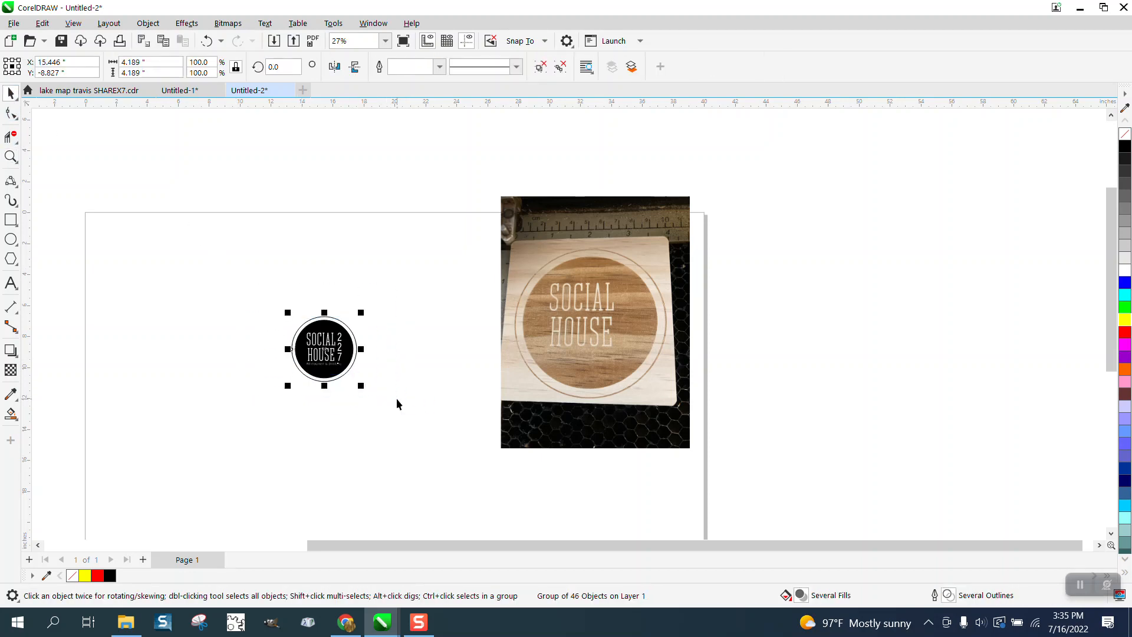
pyautogui.press('p')
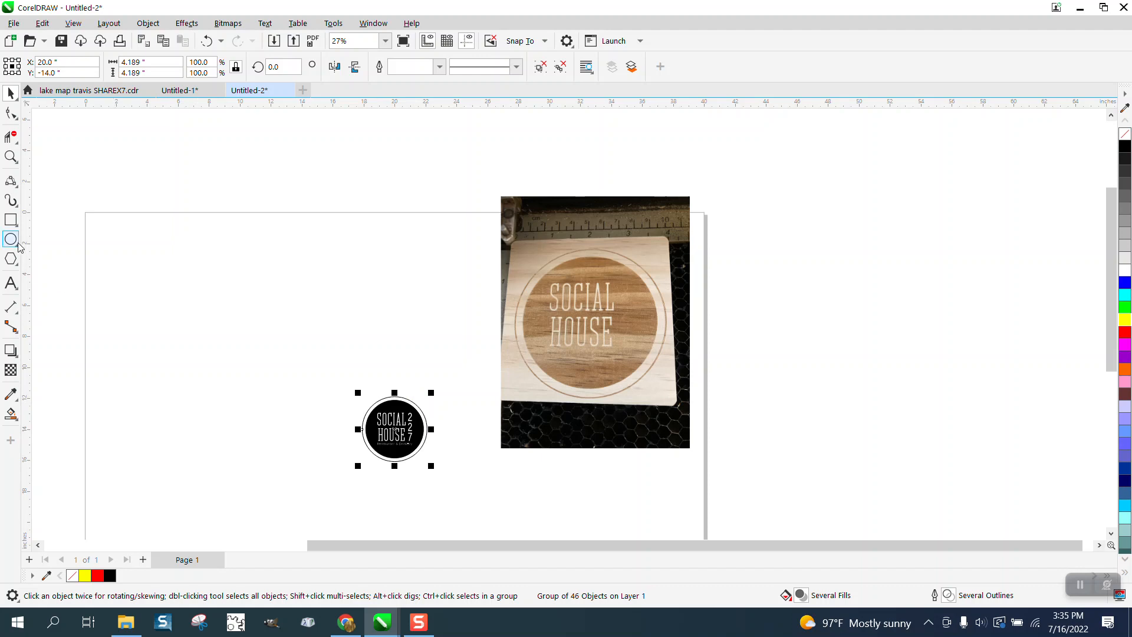
# Draw a square, size it to 4 by 4 inches, and centre it on the page over the logo.
pyautogui.click(11, 219)
pyautogui.moveTo(318, 266); pyautogui.dragTo(228, 355)
pyautogui.moveTo(147, 62); pyautogui.dragTo(101, 62)
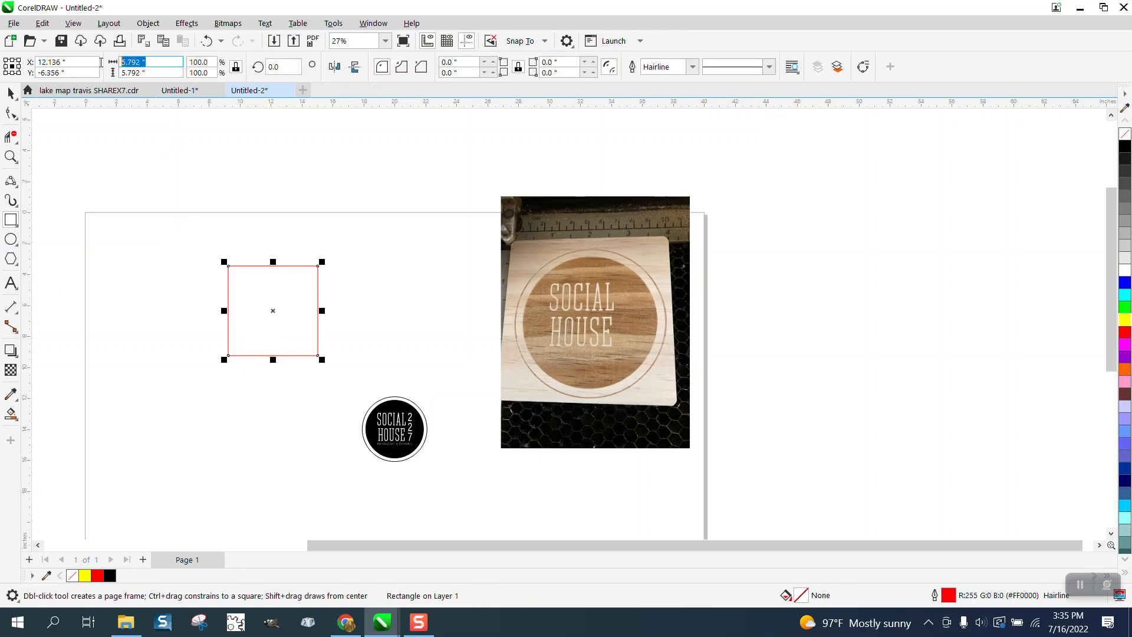
pyautogui.write('4')
pyautogui.press('Return')
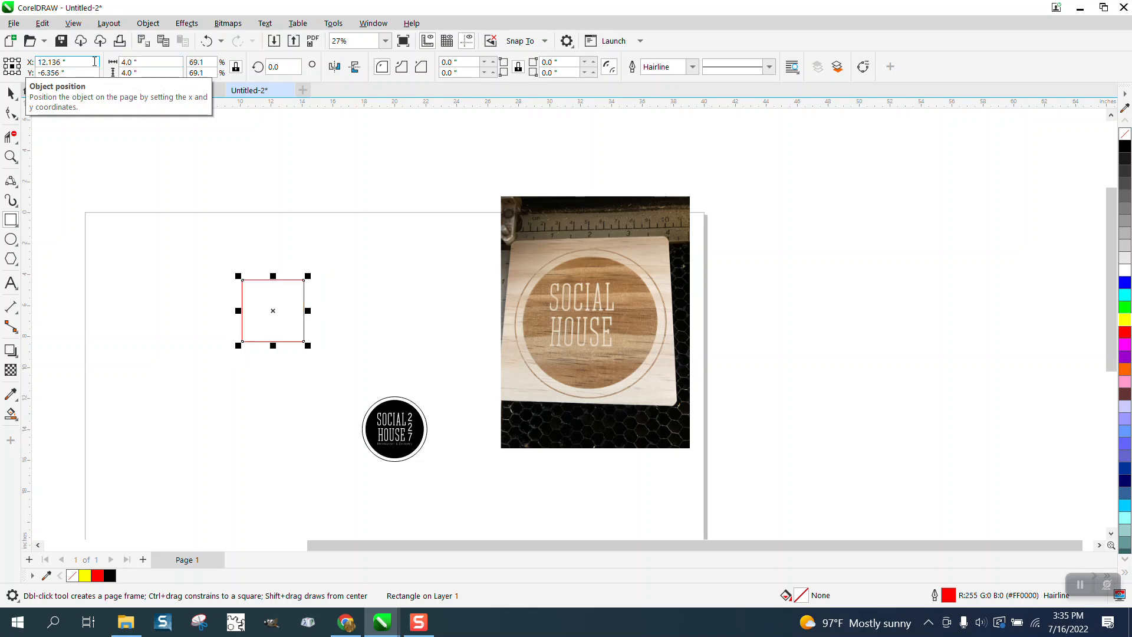
pyautogui.press('p')
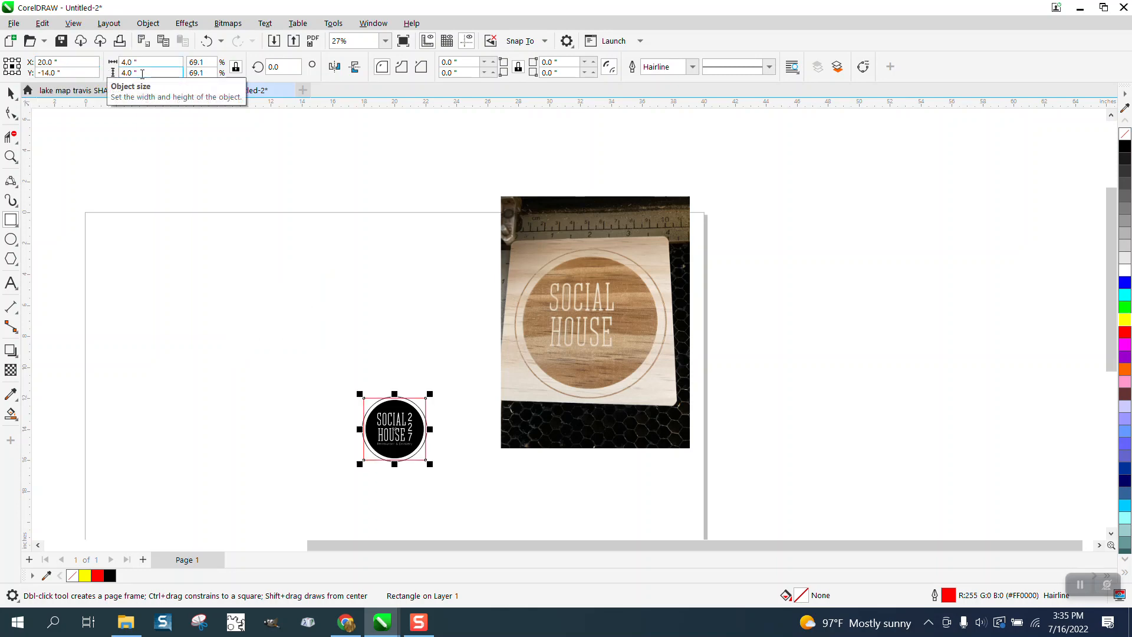
# Scale the logo group down about its centre so the outer ring fits inside the 4-inch square with a margin.
pyautogui.click(11, 156)
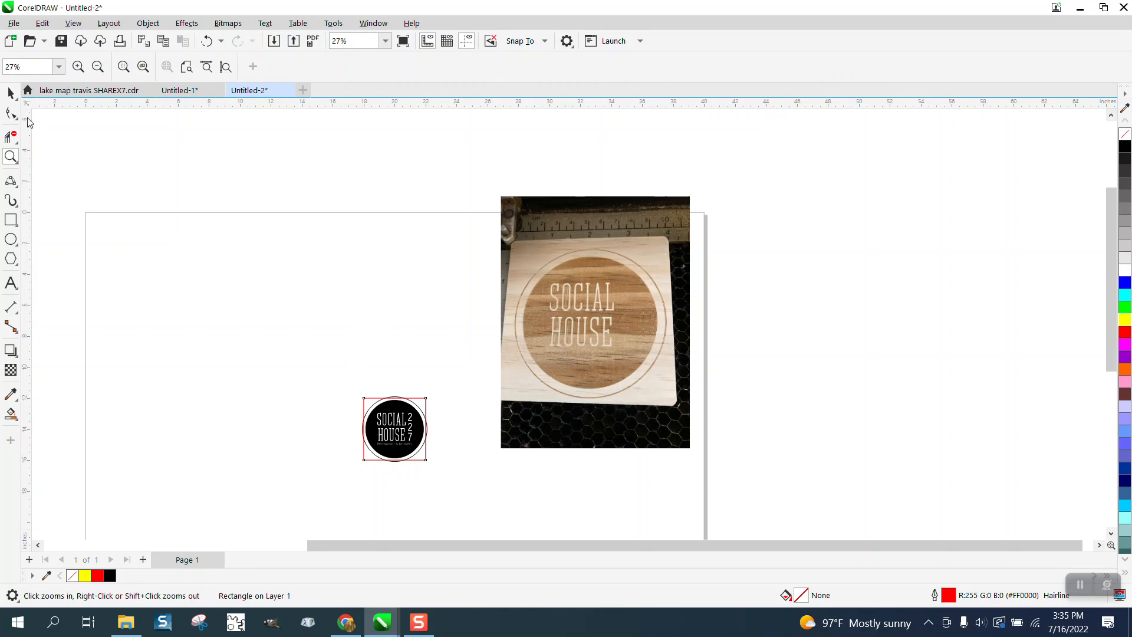
pyautogui.click(12, 93)
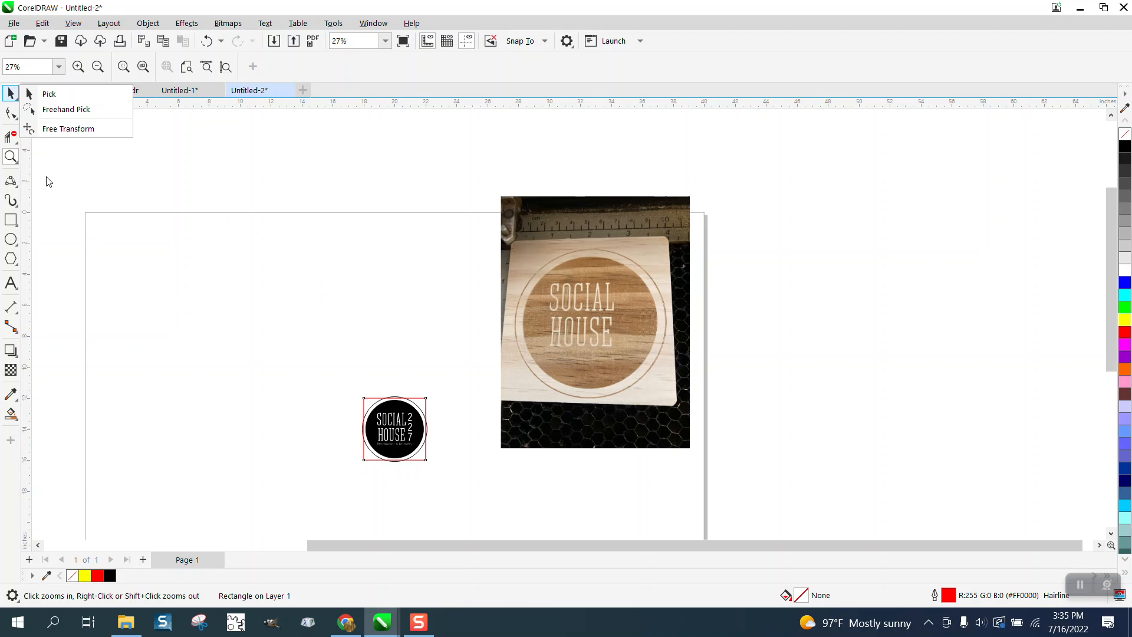
pyautogui.moveTo(354, 361); pyautogui.dragTo(494, 480)
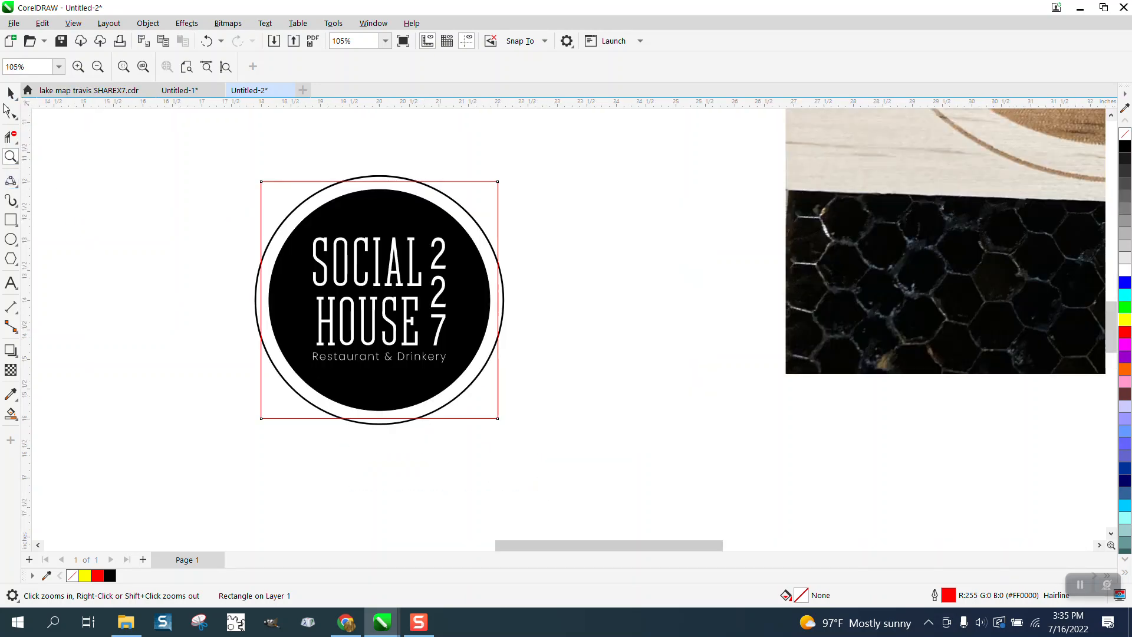
pyautogui.click(11, 93)
pyautogui.click(484, 244)
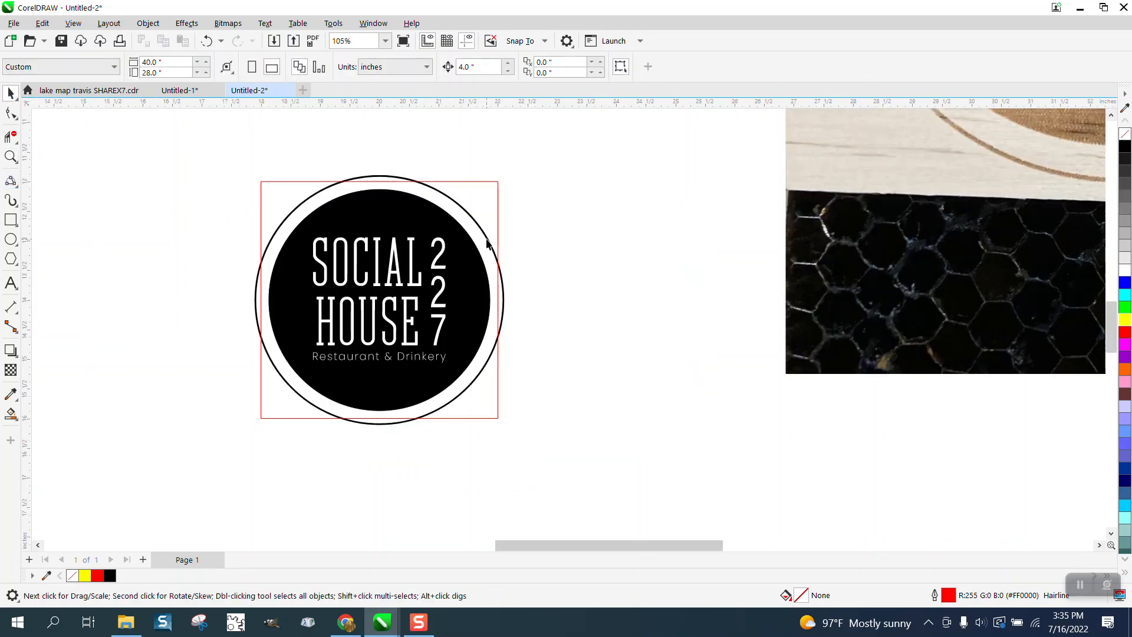
pyautogui.click(487, 242)
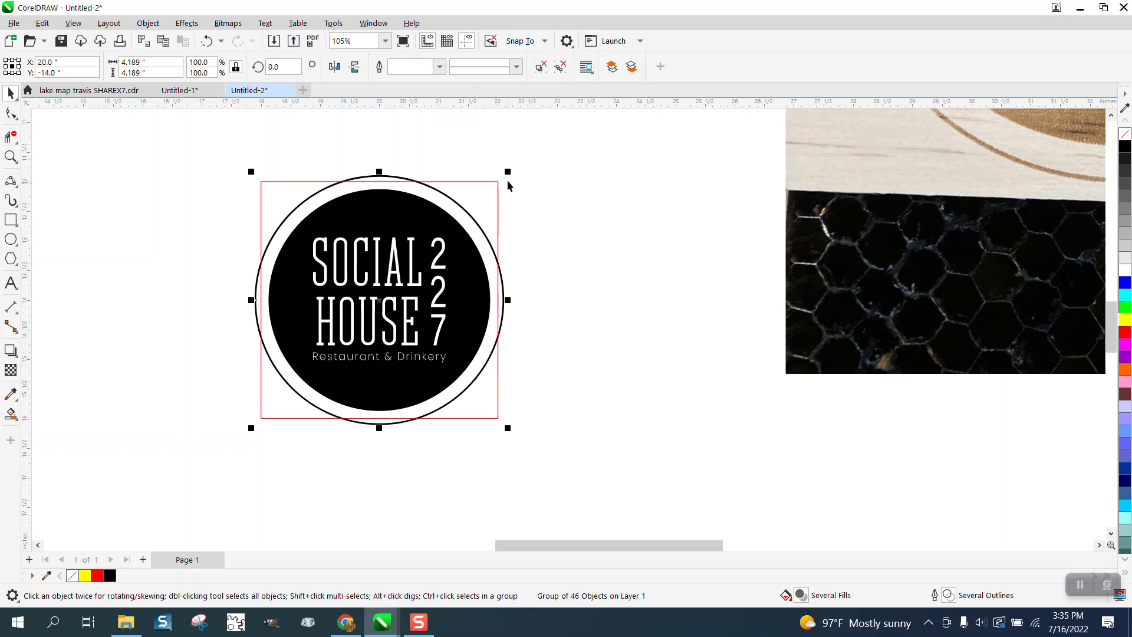
pyautogui.moveTo(508, 172); pyautogui.dragTo(490, 192)
# Select the square and the logo together and move them to the upper-left corner of the page.
pyautogui.moveTo(204, 157); pyautogui.dragTo(688, 463)
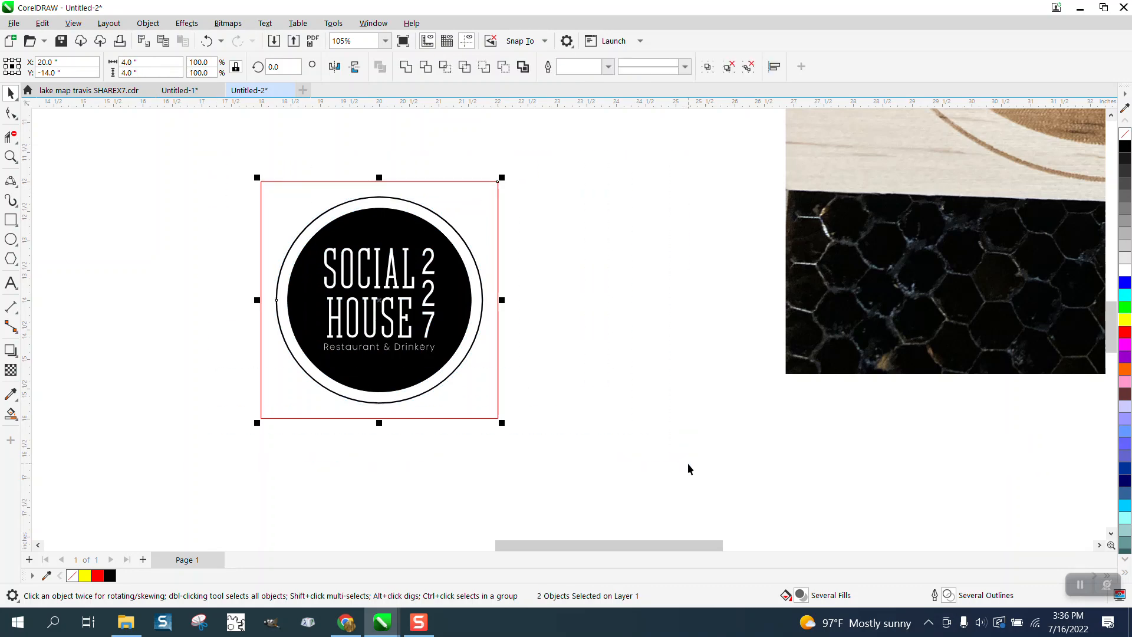
pyautogui.scroll(-3, 647, 508)
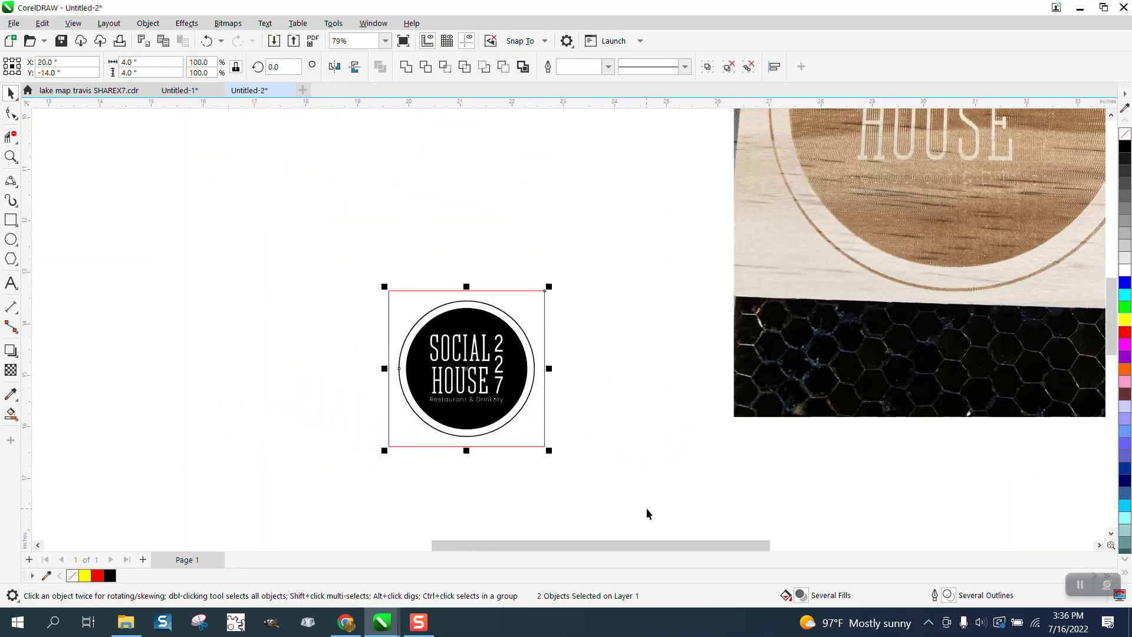
pyautogui.moveTo(501, 350); pyautogui.dragTo(653, 492)
pyautogui.moveTo(520, 381); pyautogui.dragTo(324, 262)
pyautogui.click(14, 158)
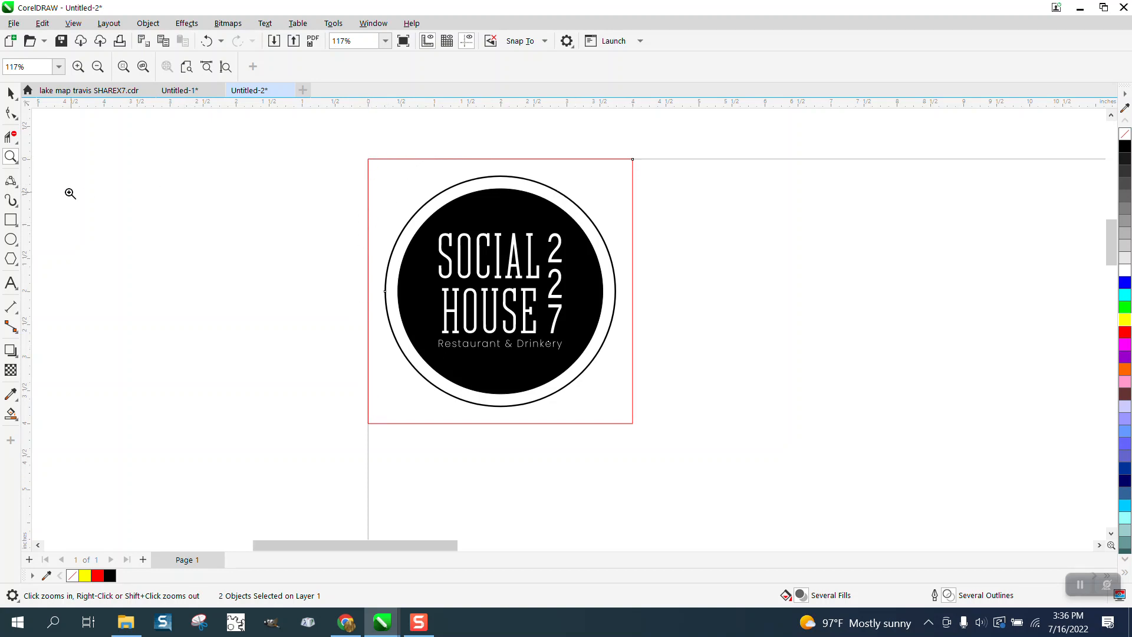
# Draw a rectangle about 0.75 by 1.12 inches beside the square and snap it against the square's right edge.
pyautogui.click(10, 219)
pyautogui.moveTo(732, 268); pyautogui.dragTo(682, 341)
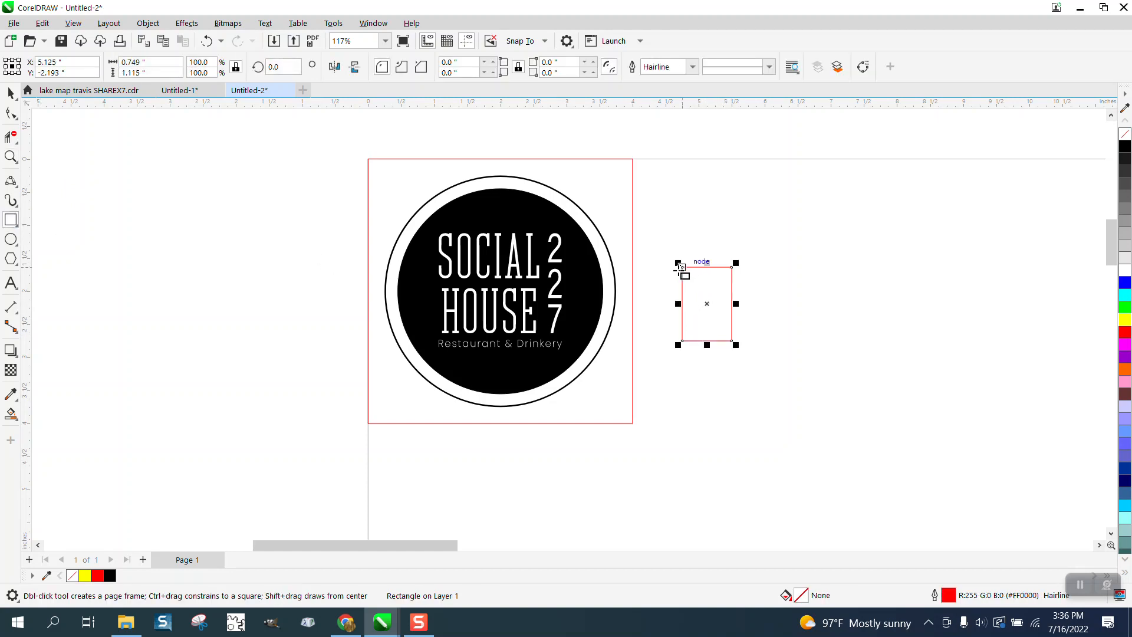
pyautogui.press('space')
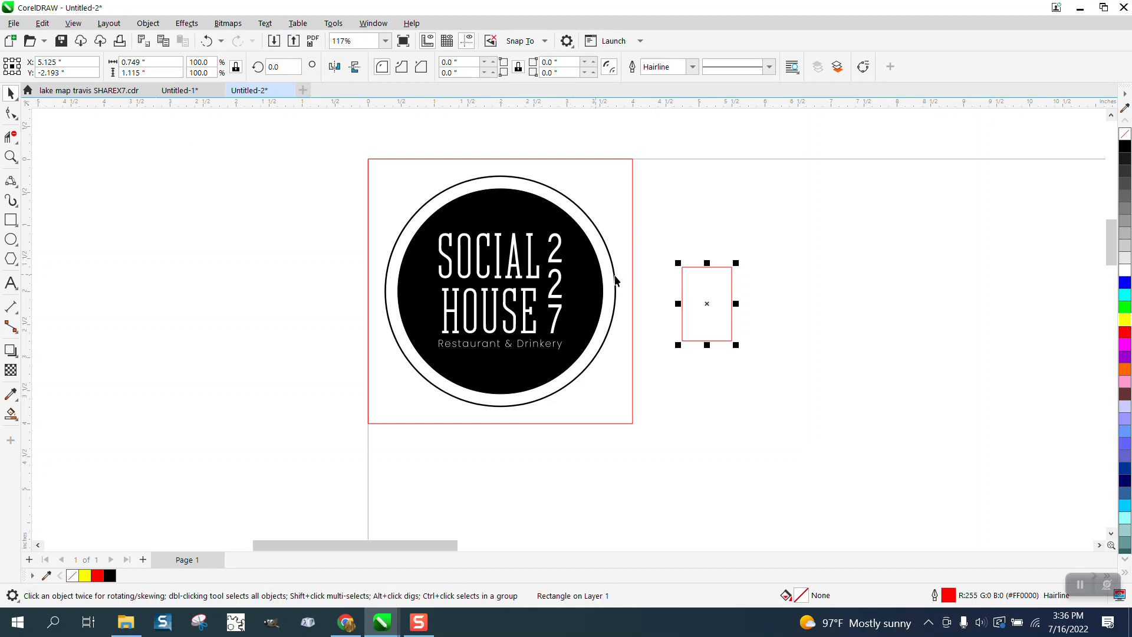
pyautogui.moveTo(682, 268); pyautogui.dragTo(633, 268)
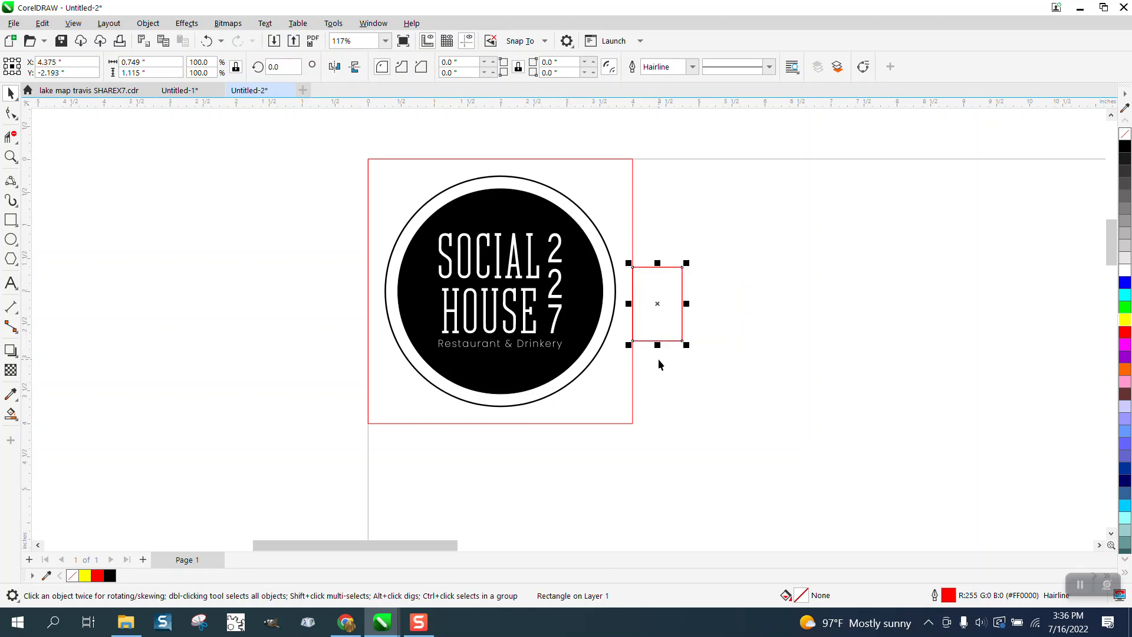
# Place a copy of the small rectangle below the 4-inch square and snap it against the square's bottom edge.
pyautogui.moveTo(657, 307); pyautogui.dragTo(519, 460)
pyautogui.moveTo(543, 423)
pyautogui.mouseDown()
pyautogui.moveTo(568, 467)
pyautogui.moveTo(546, 444)
pyautogui.moveTo(543, 420)
pyautogui.moveTo(527, 466)
pyautogui.moveTo(536, 423)
pyautogui.mouseUp()
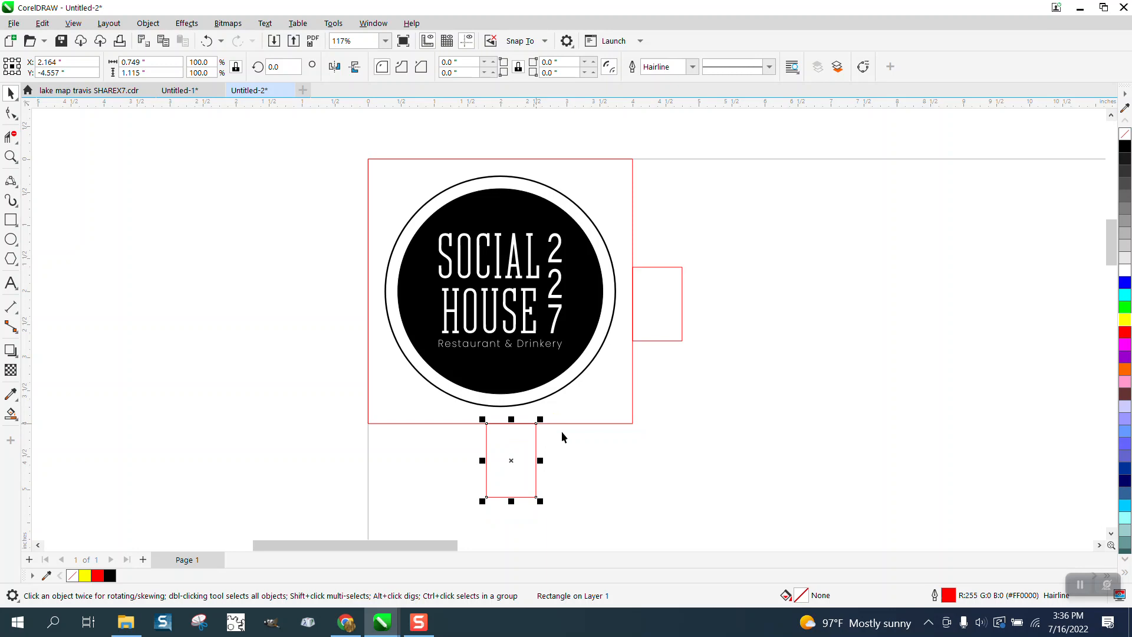
pyautogui.click(599, 462)
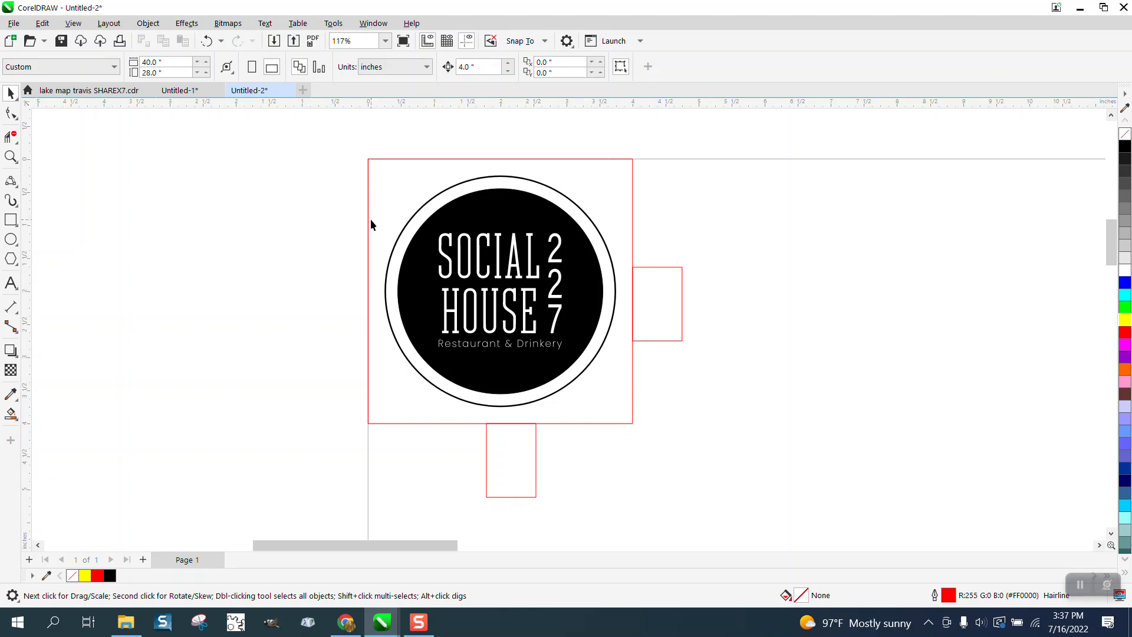
pyautogui.click(592, 177)
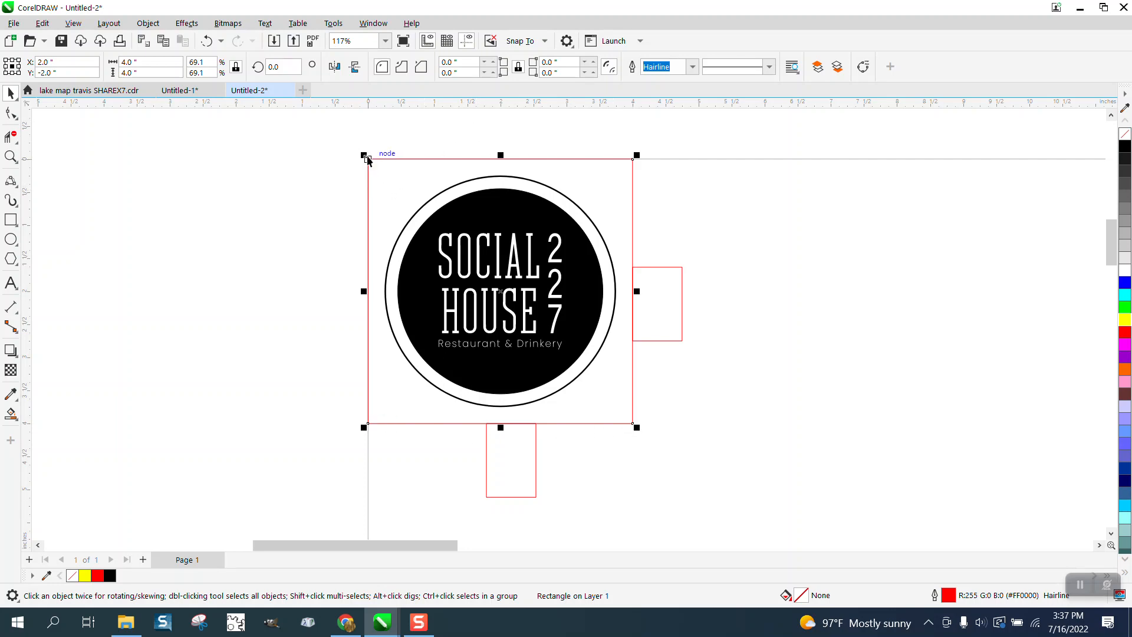
pyautogui.click(334, 163)
# Examine the engraved wood sample photo up close, checking the filled circle's edge, the double outer ring and the SOCIAL HOUSE lettering.
pyautogui.scroll(-4, 450, 160)
pyautogui.scroll(-2, 461, 182)
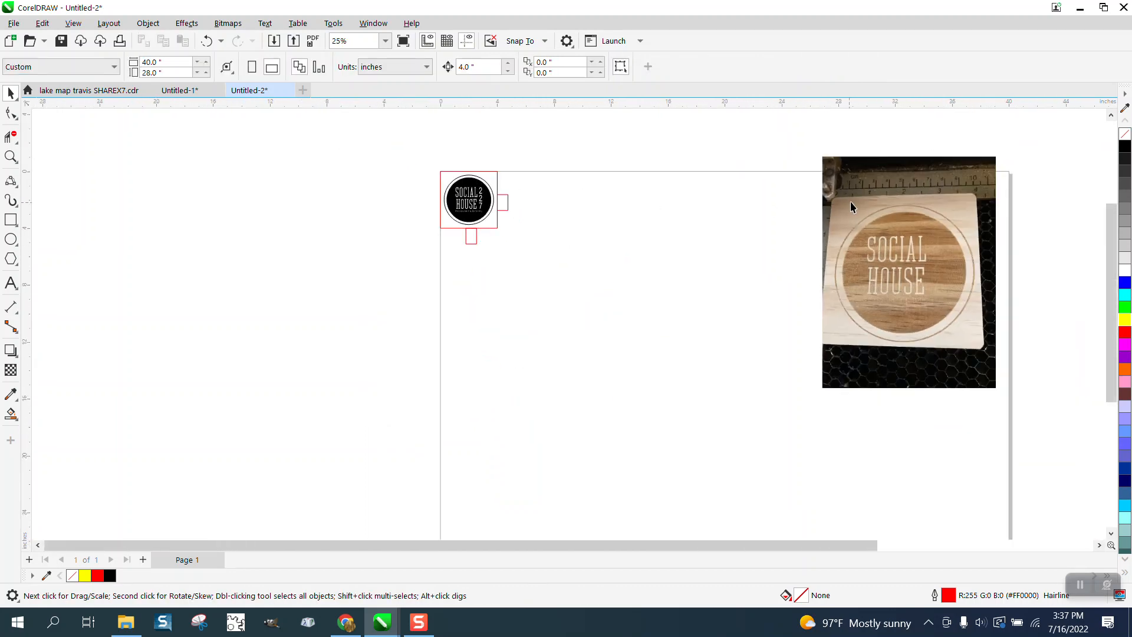
pyautogui.click(11, 156)
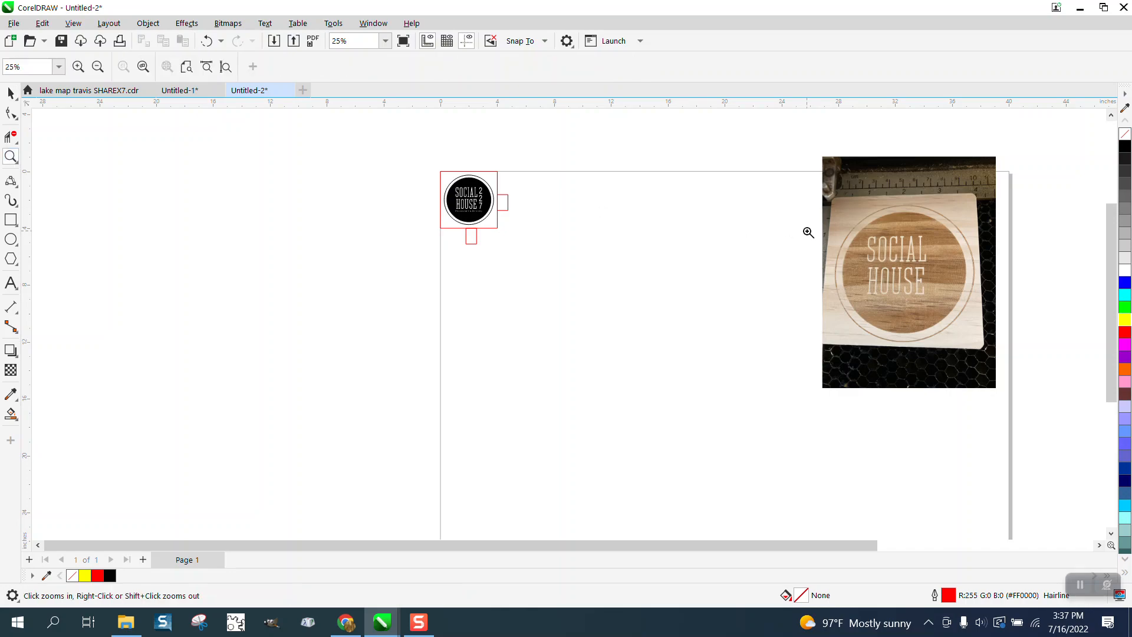
pyautogui.moveTo(832, 212); pyautogui.dragTo(1014, 309)
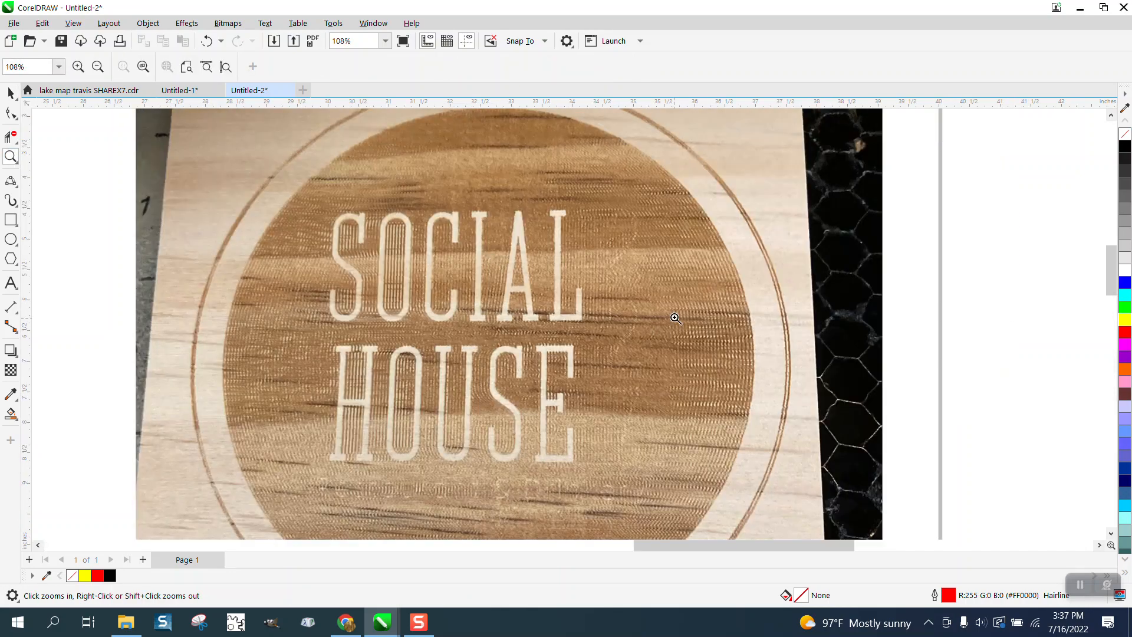
pyautogui.moveTo(675, 310); pyautogui.dragTo(805, 366)
pyautogui.scroll(-3, 562, 277)
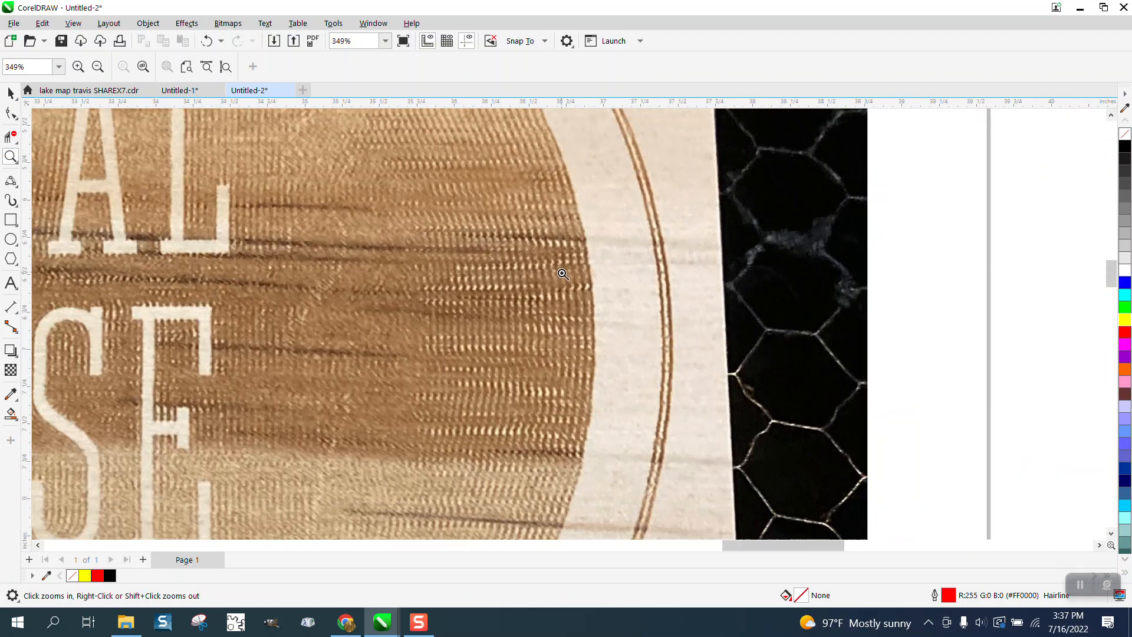
pyautogui.scroll(-1, 559, 268)
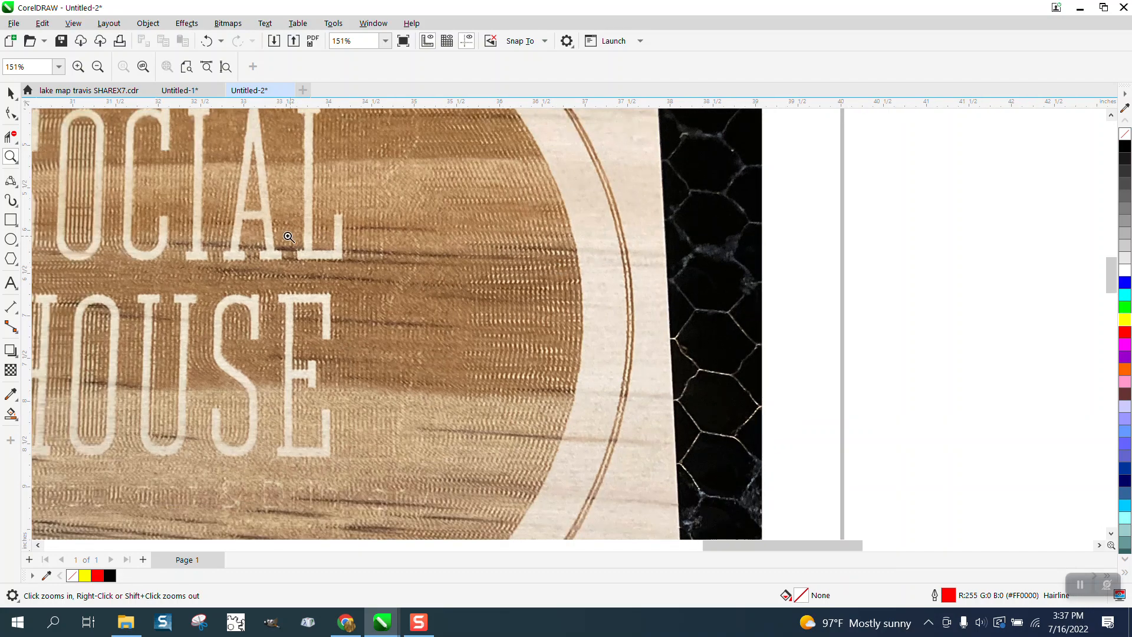
pyautogui.moveTo(289, 236); pyautogui.dragTo(378, 288)
pyautogui.scroll(-3, 378, 288)
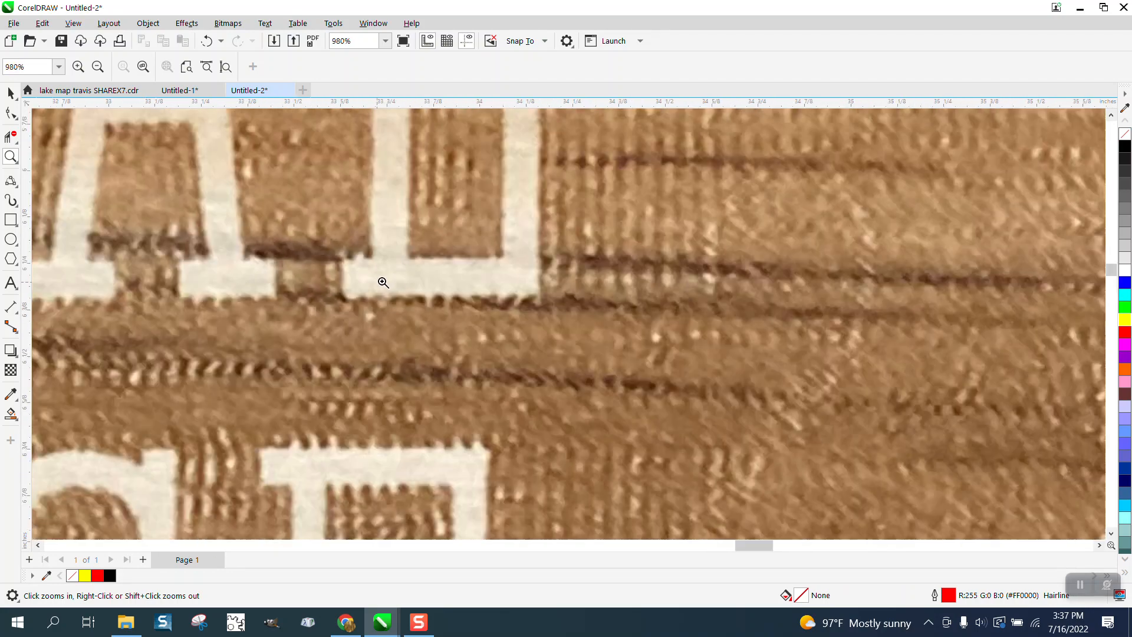
pyautogui.scroll(-4, 405, 275)
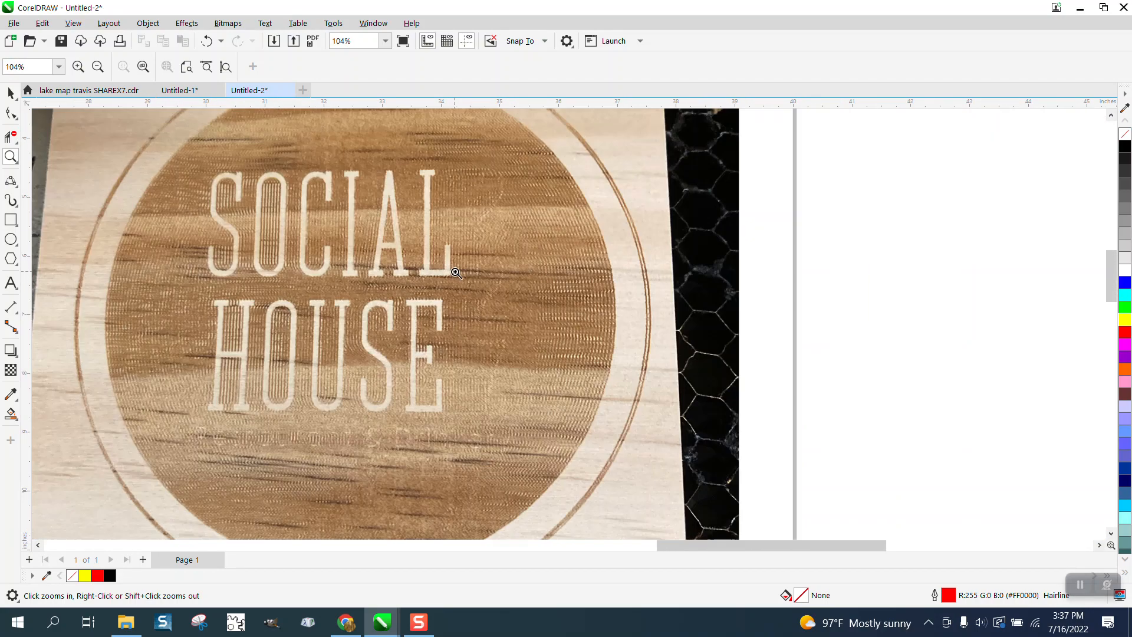